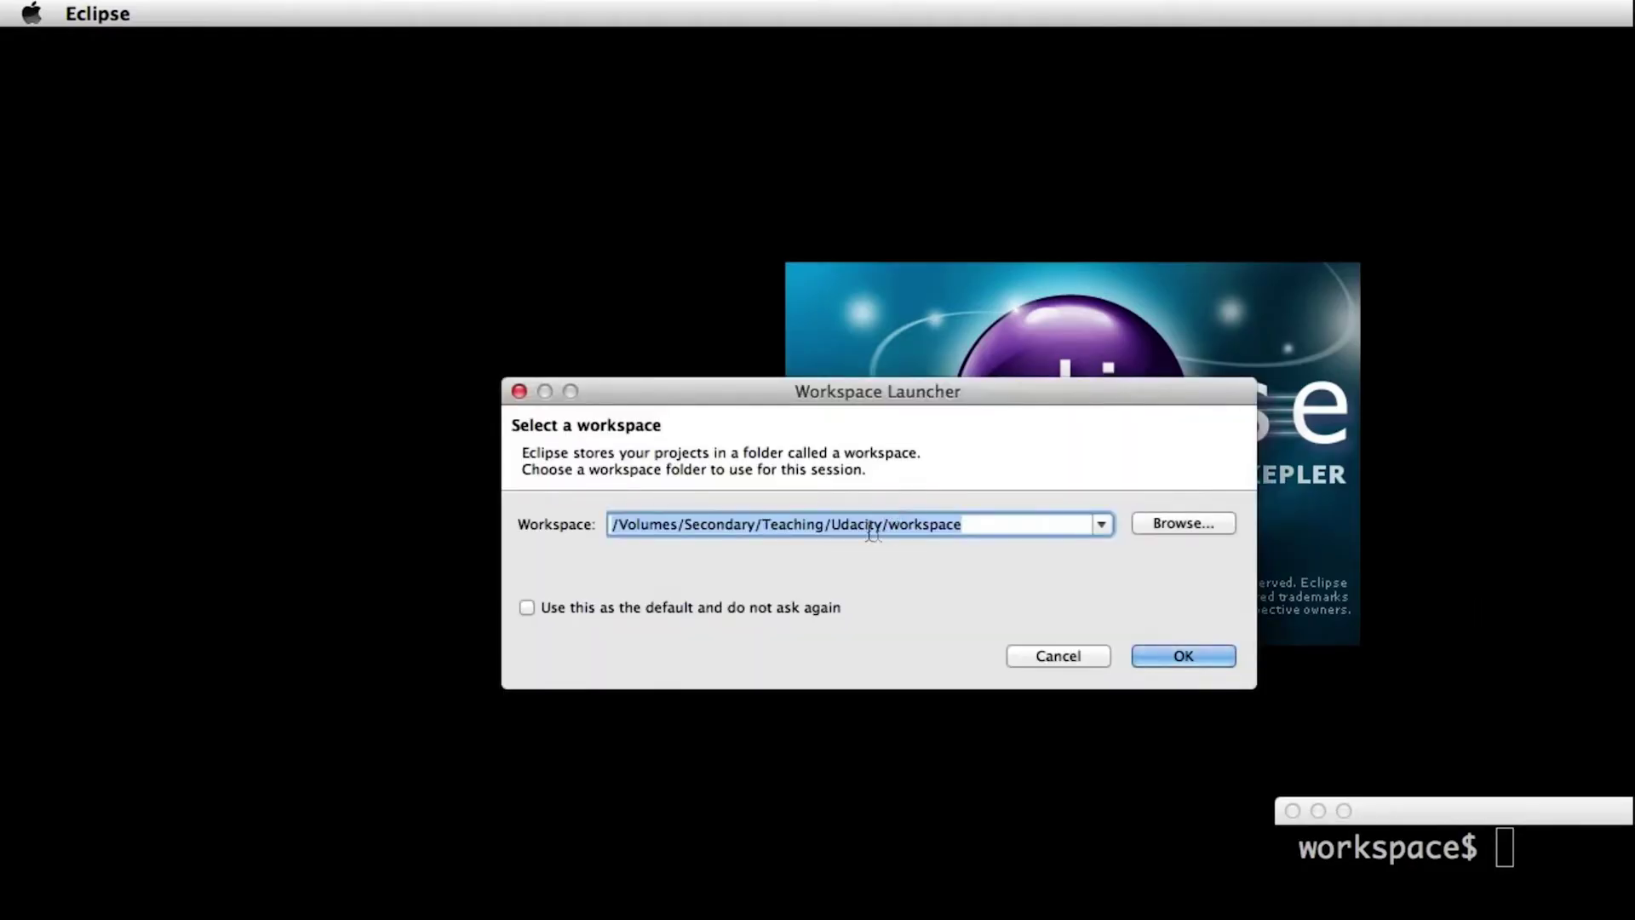
Keep /Volumes/Secondary/Teaching/Udacity/workspace as the workspace and launch Eclipse with it.
click(1002, 533)
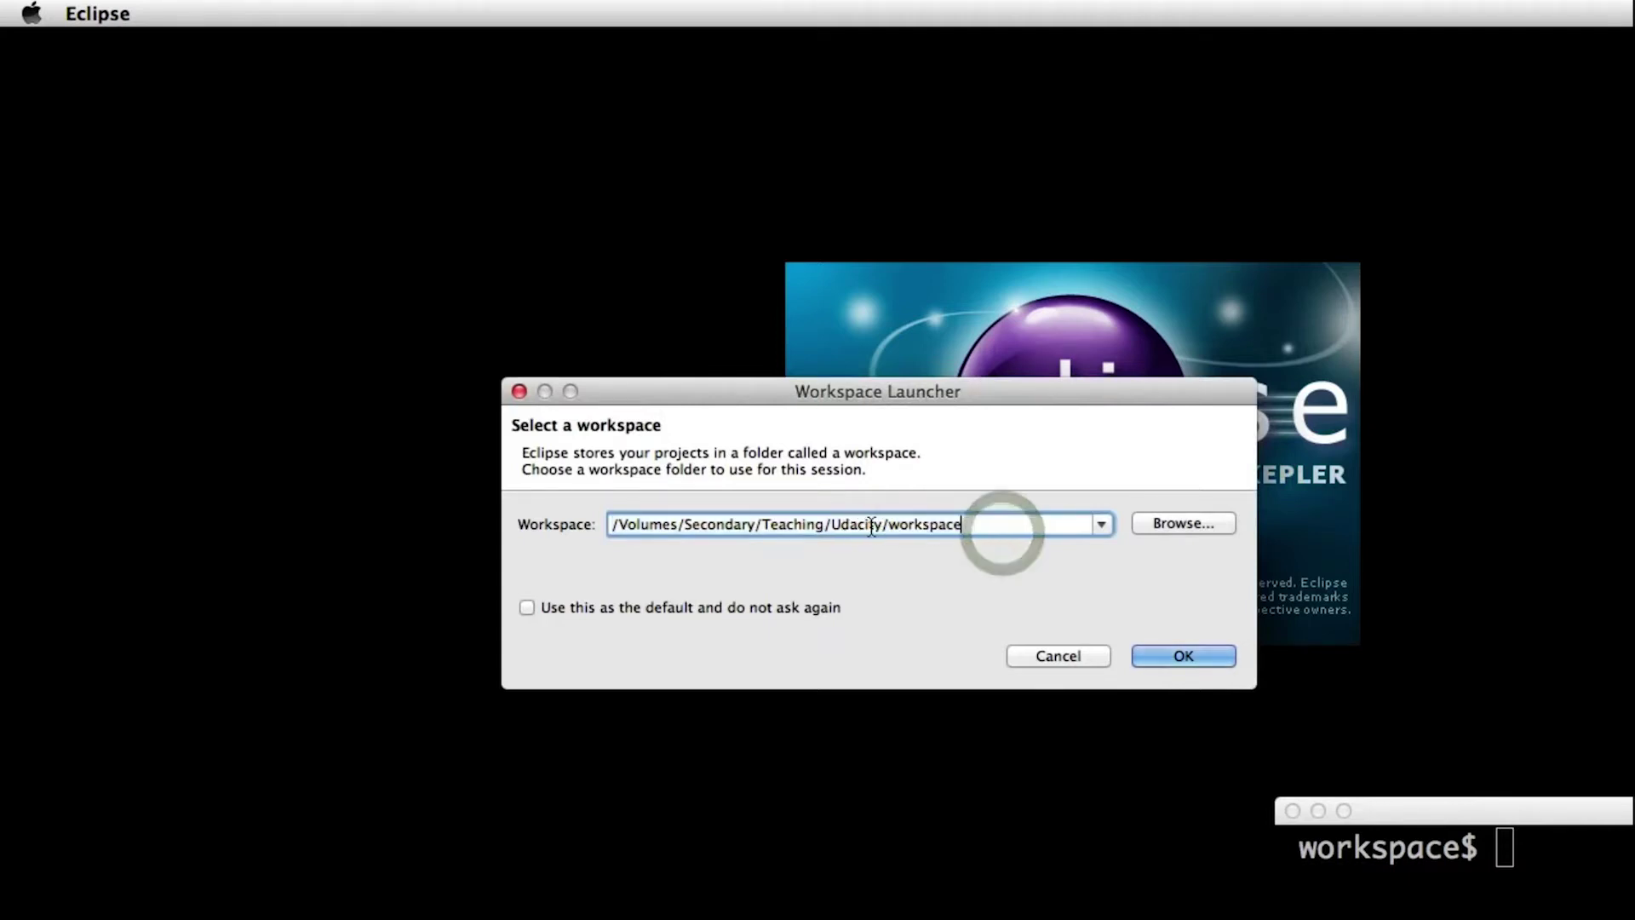
click(1170, 655)
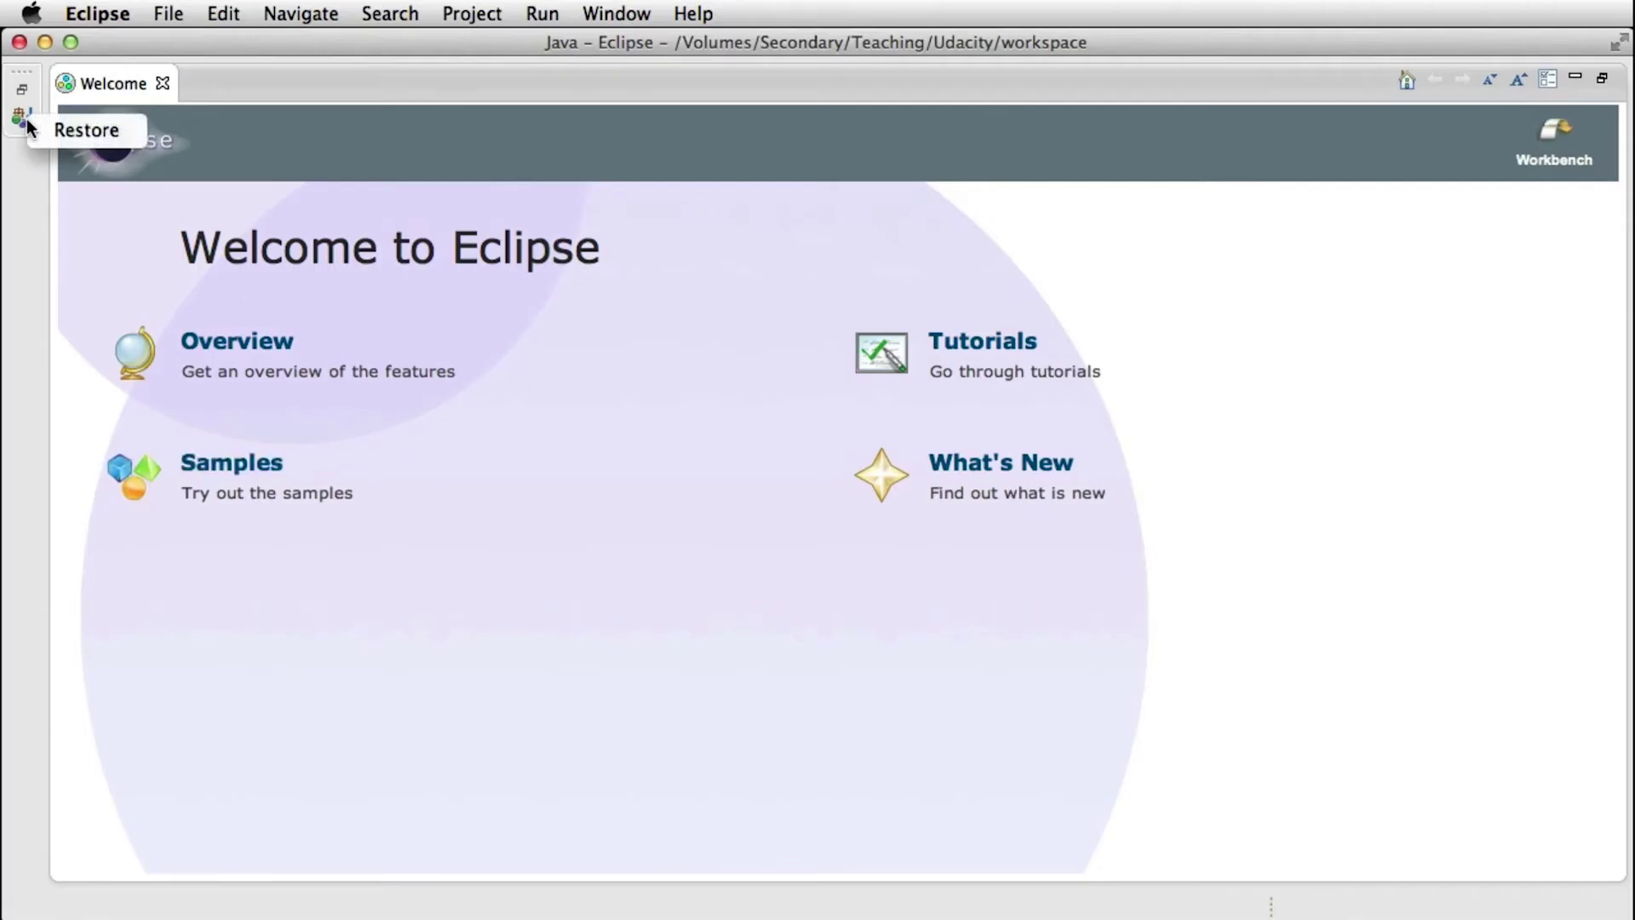
Open the Java (default) perspective from the Other perspectives list, then close the Welcome page.
click(38, 190)
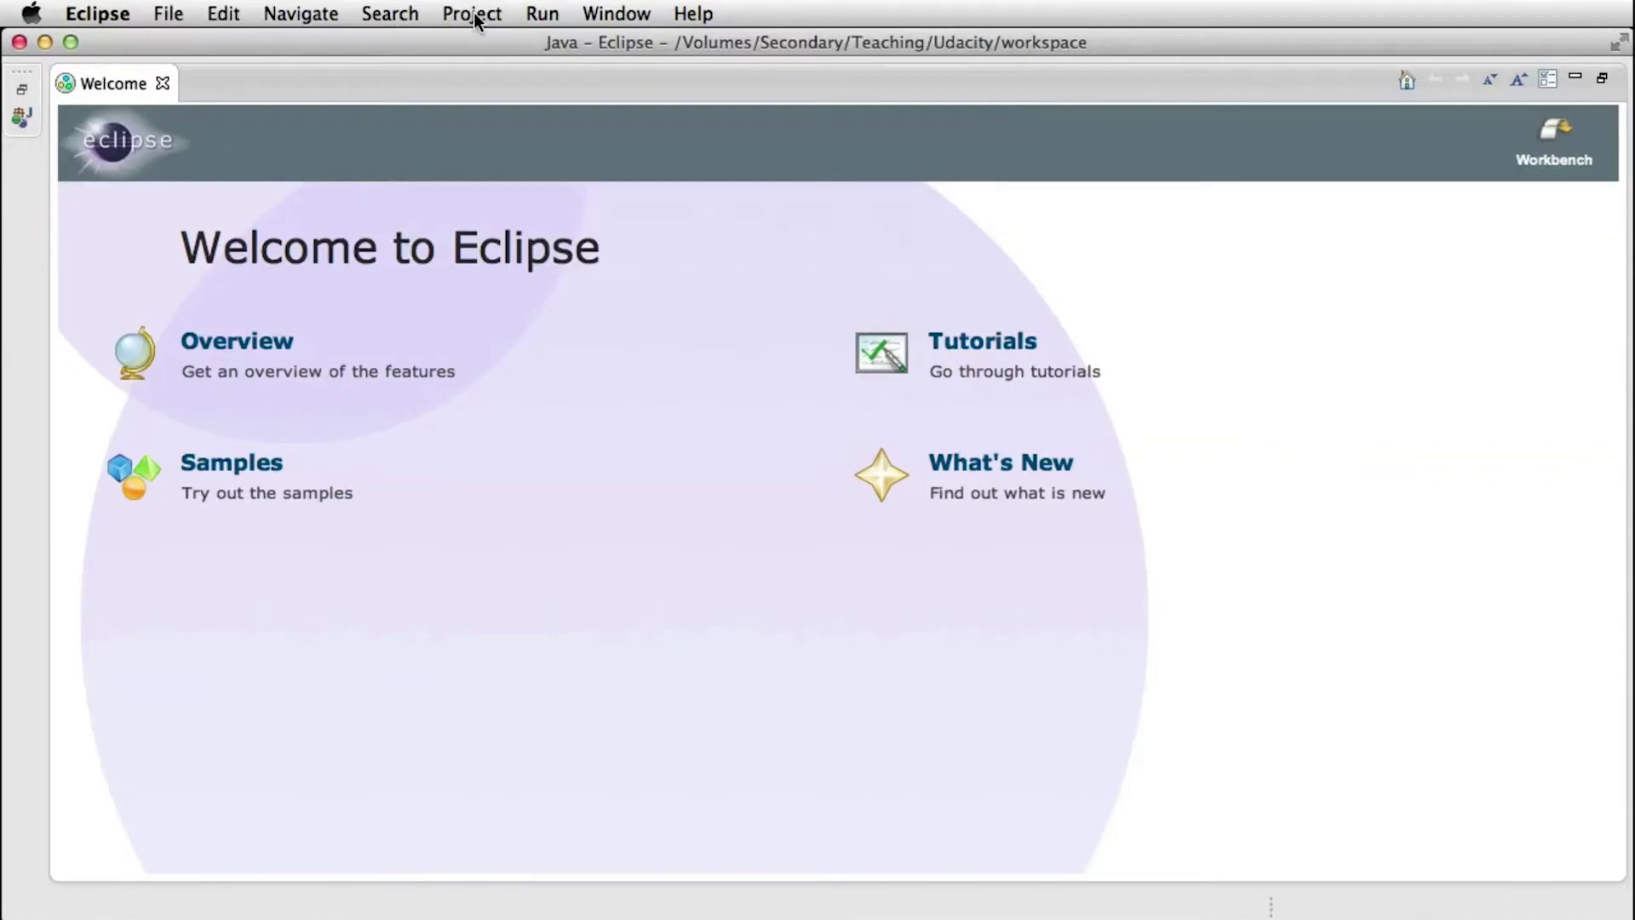
click(599, 20)
mouse_move(673, 221)
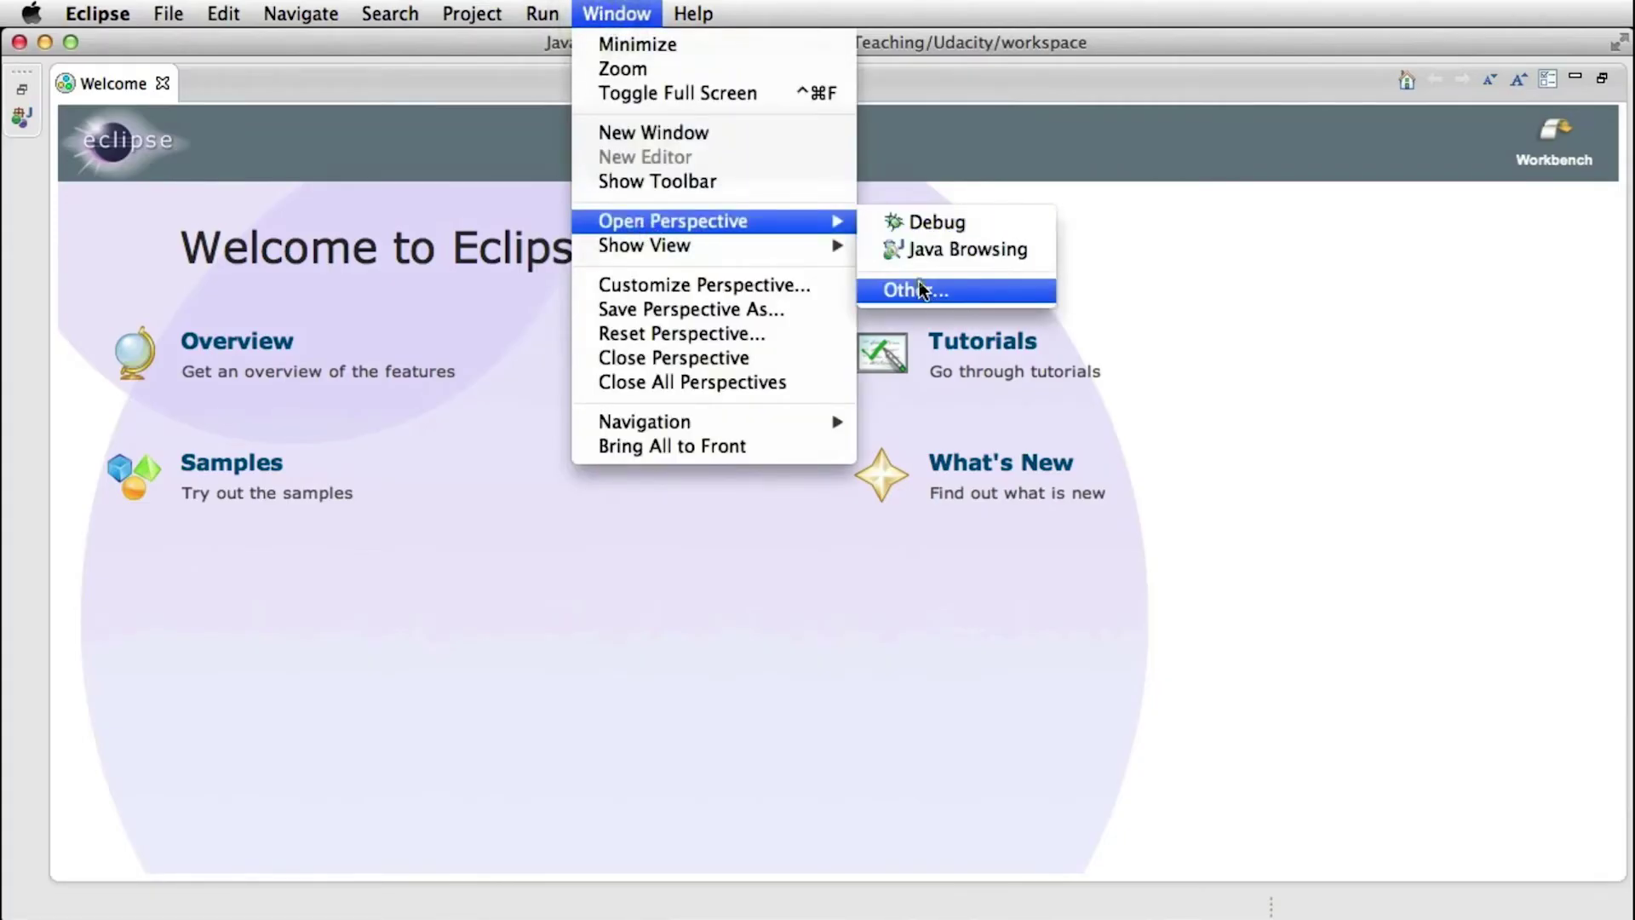
click(919, 284)
click(698, 147)
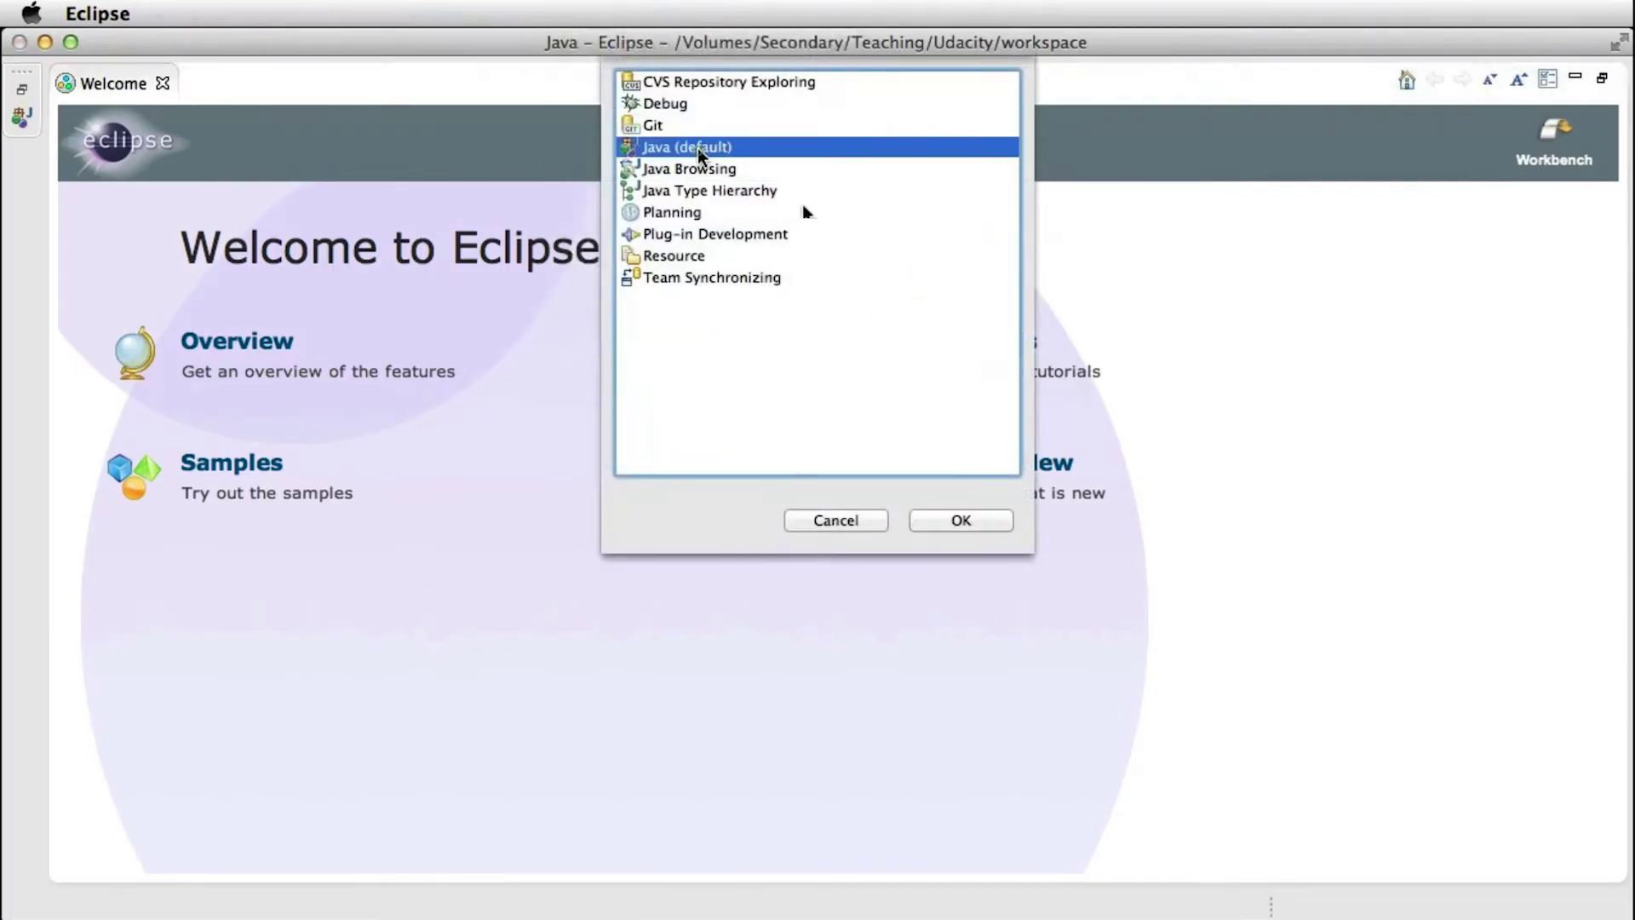
click(951, 522)
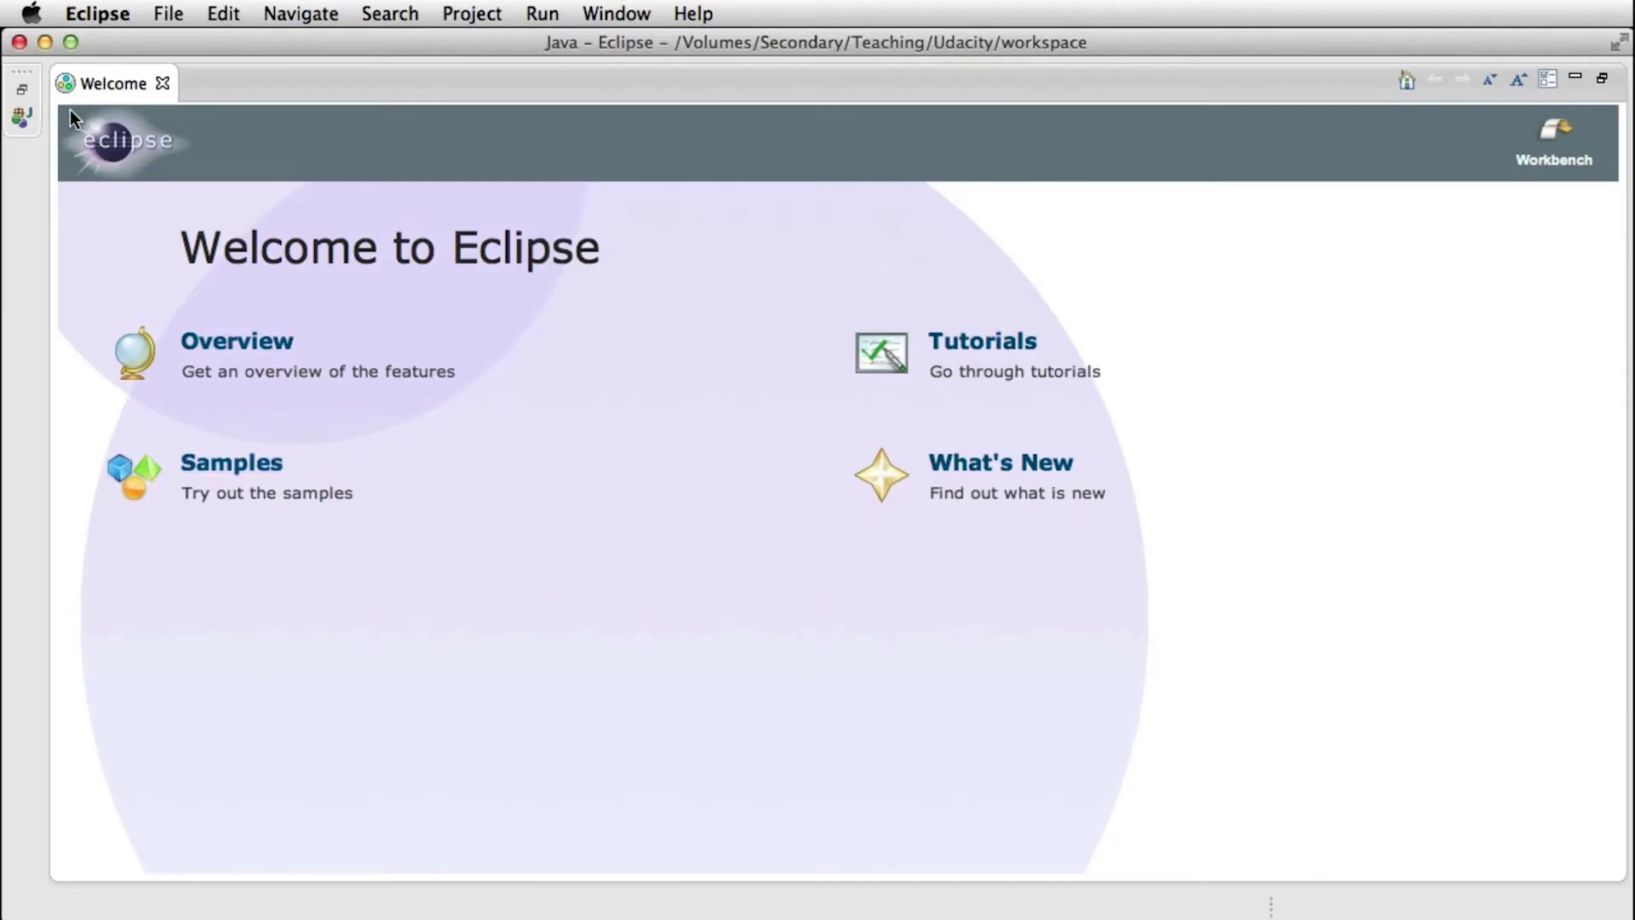
click(160, 83)
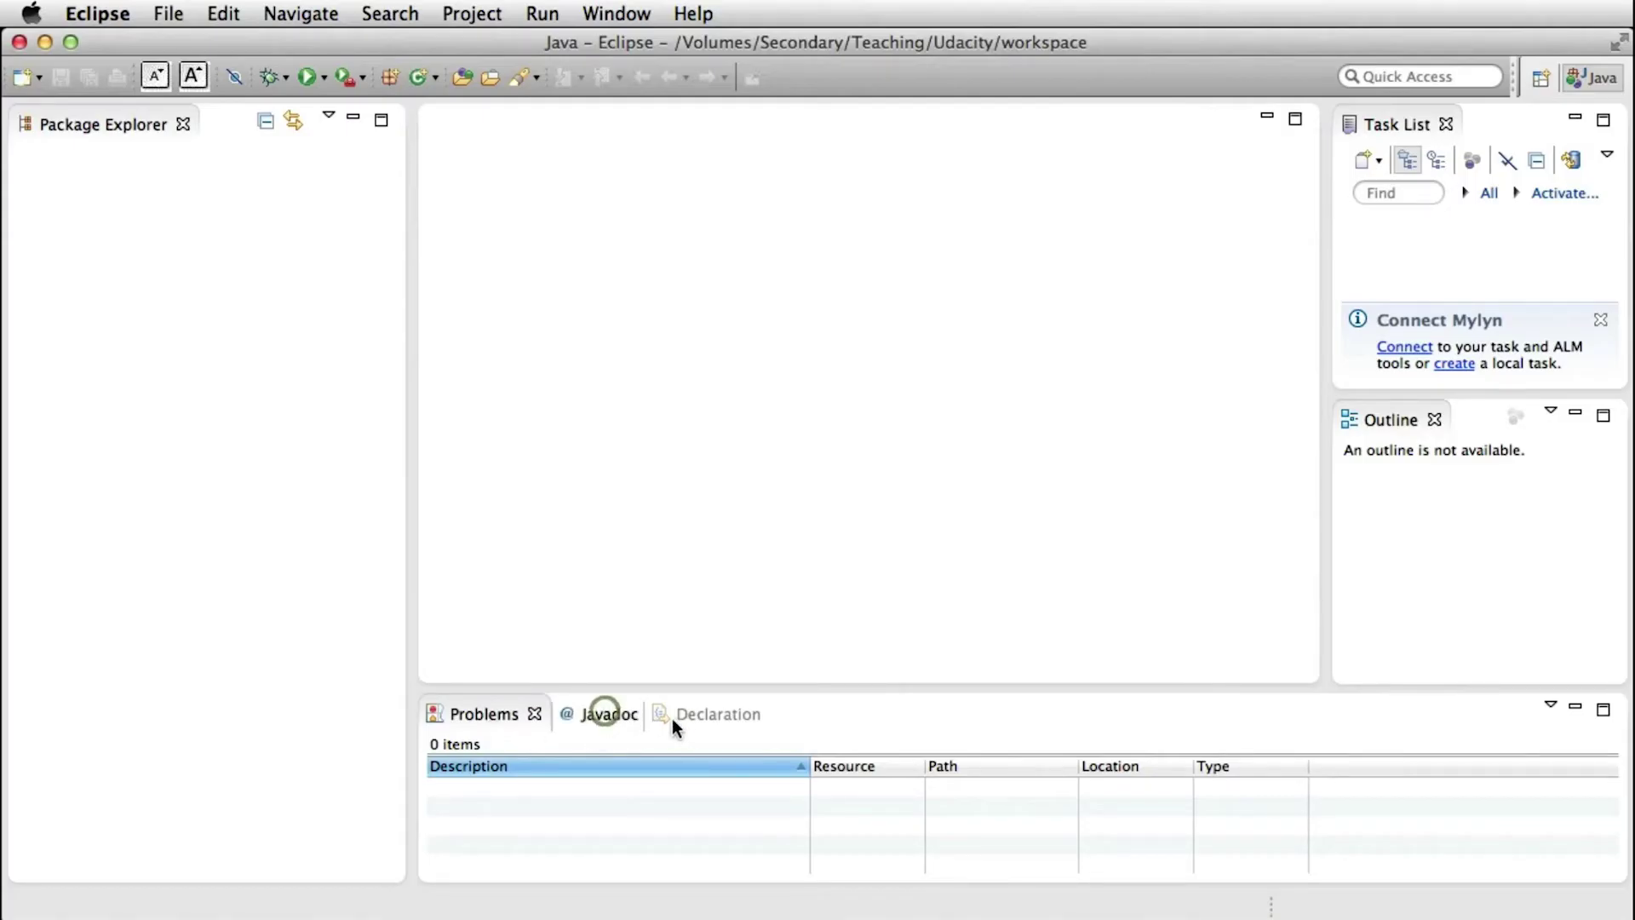
click(701, 717)
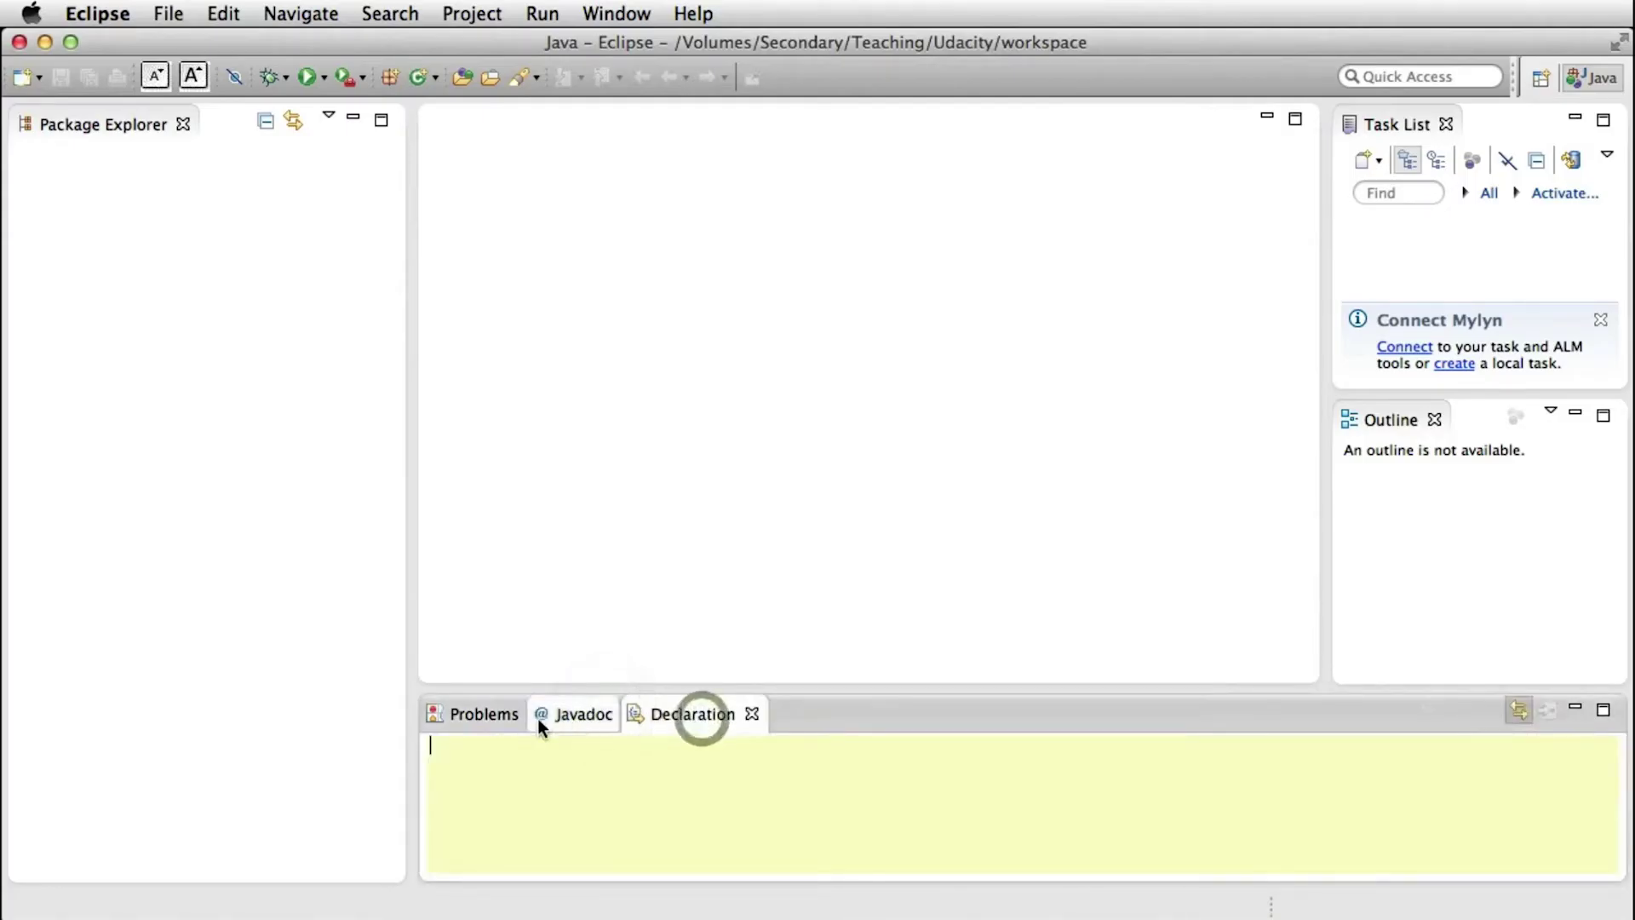
click(470, 715)
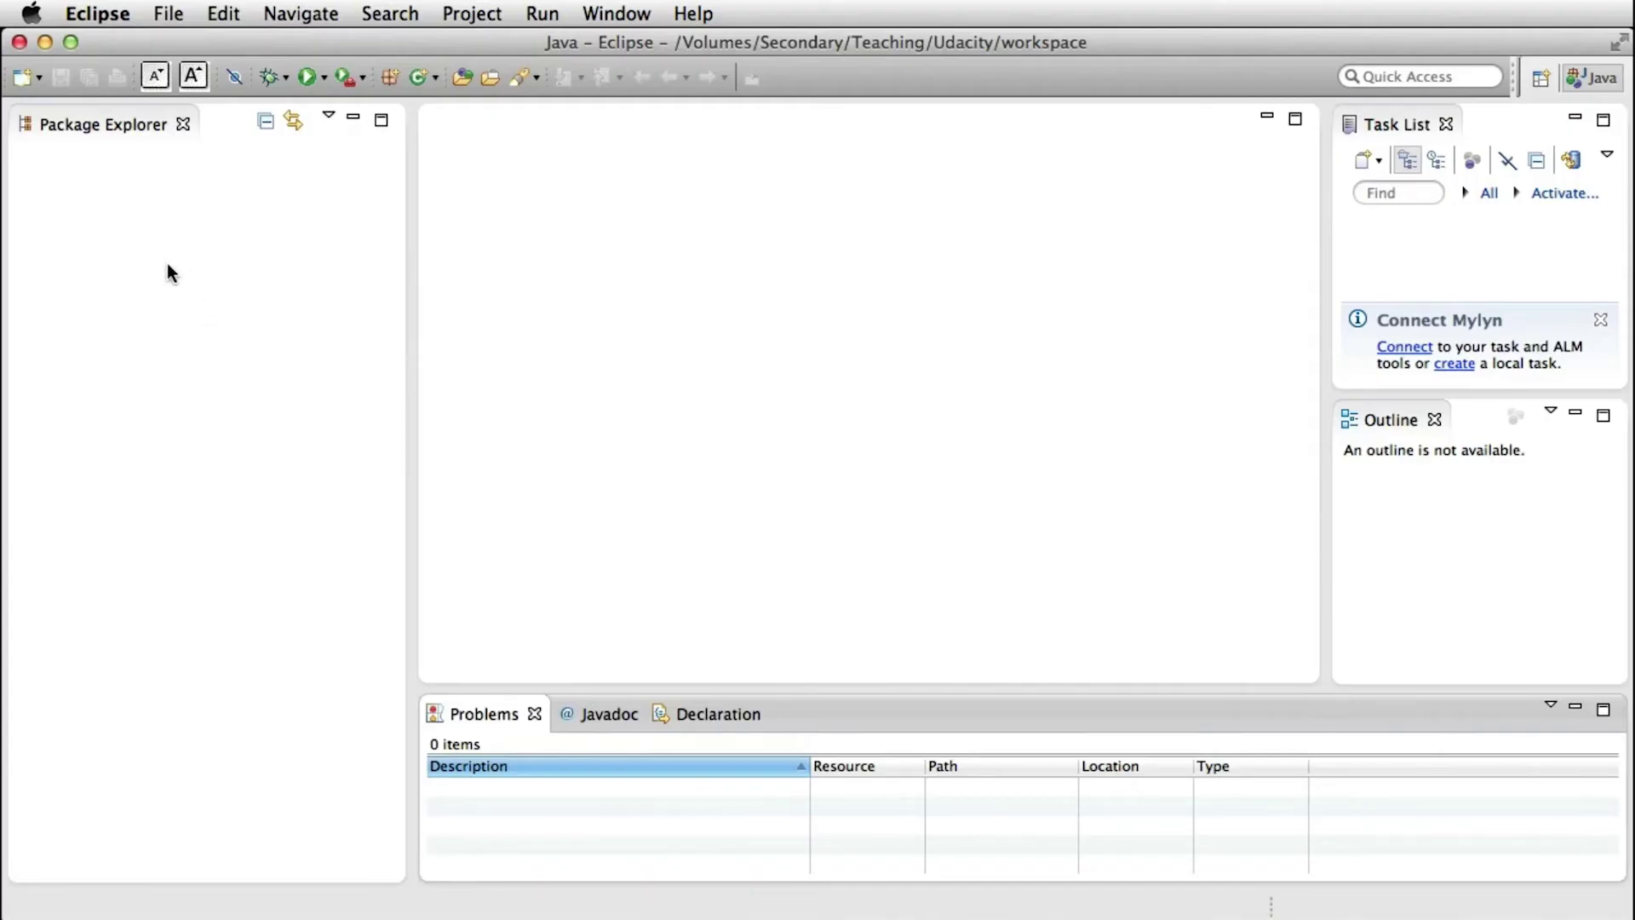
Start a new Java project named MyProject and advance to its Java build settings.
click(170, 13)
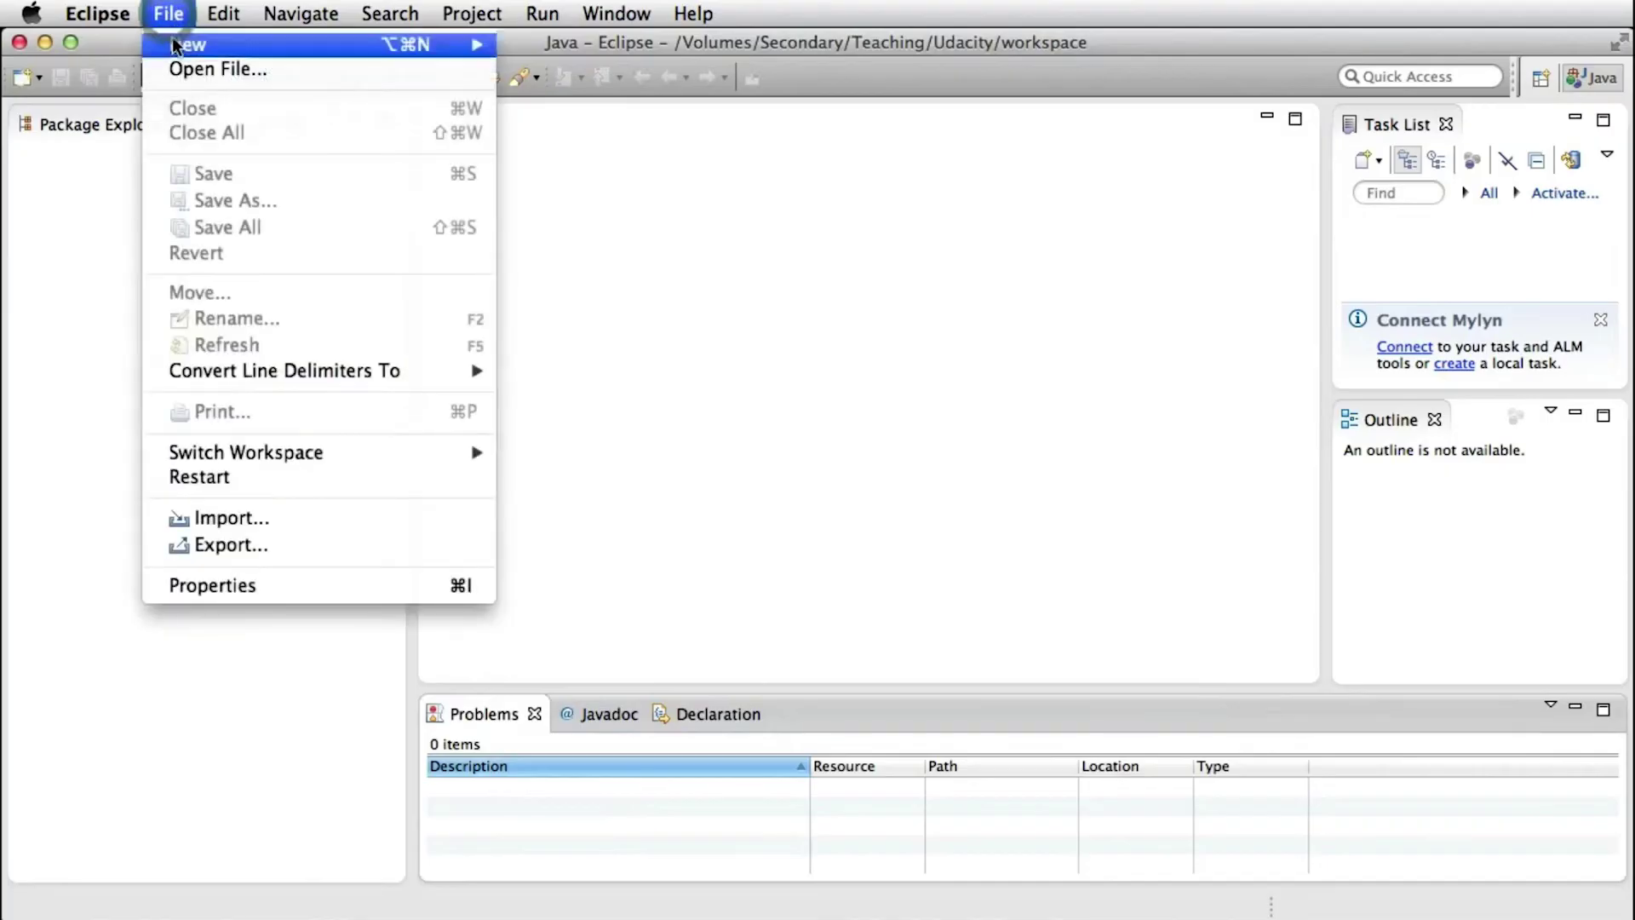
mouse_move(192, 43)
click(565, 53)
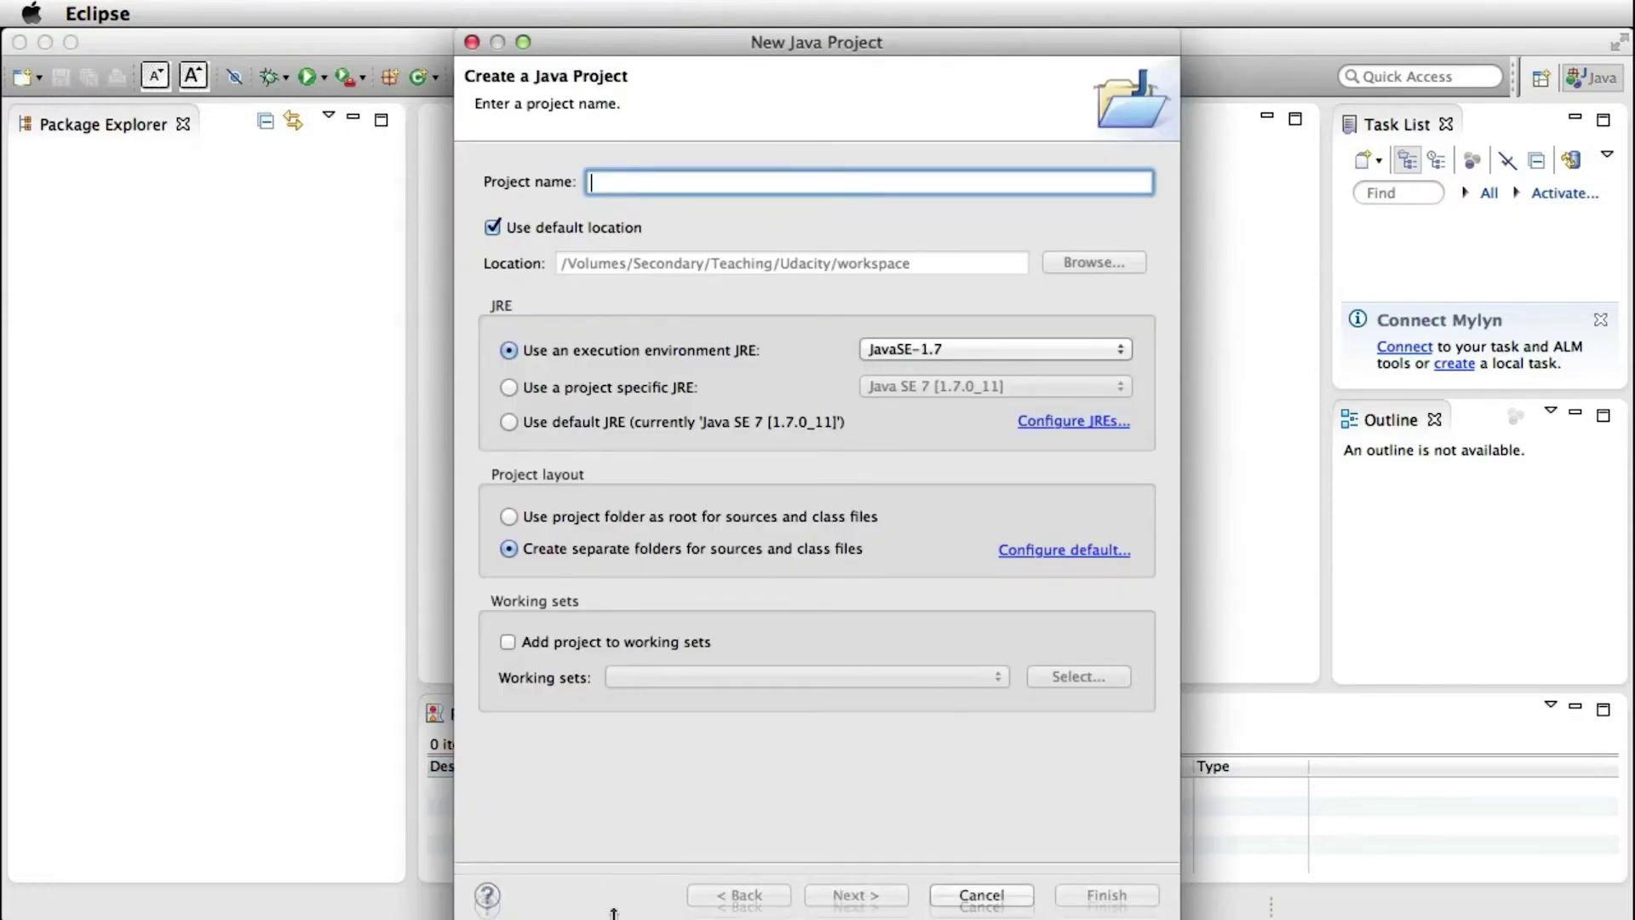
drag(614, 910, 611, 872)
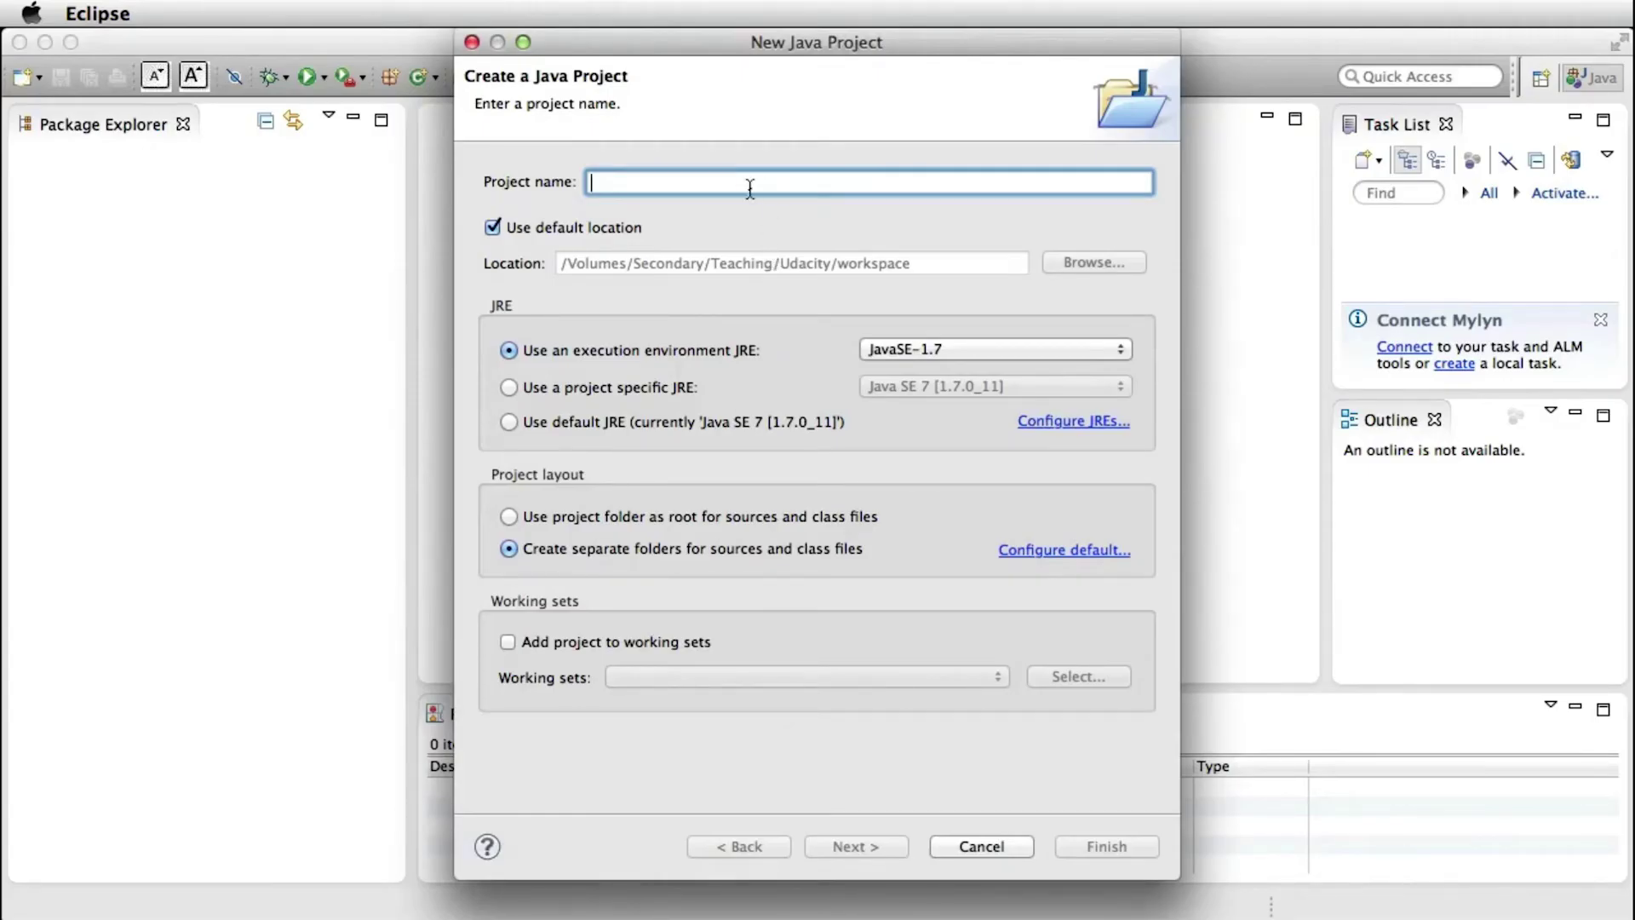
text(MyPro)
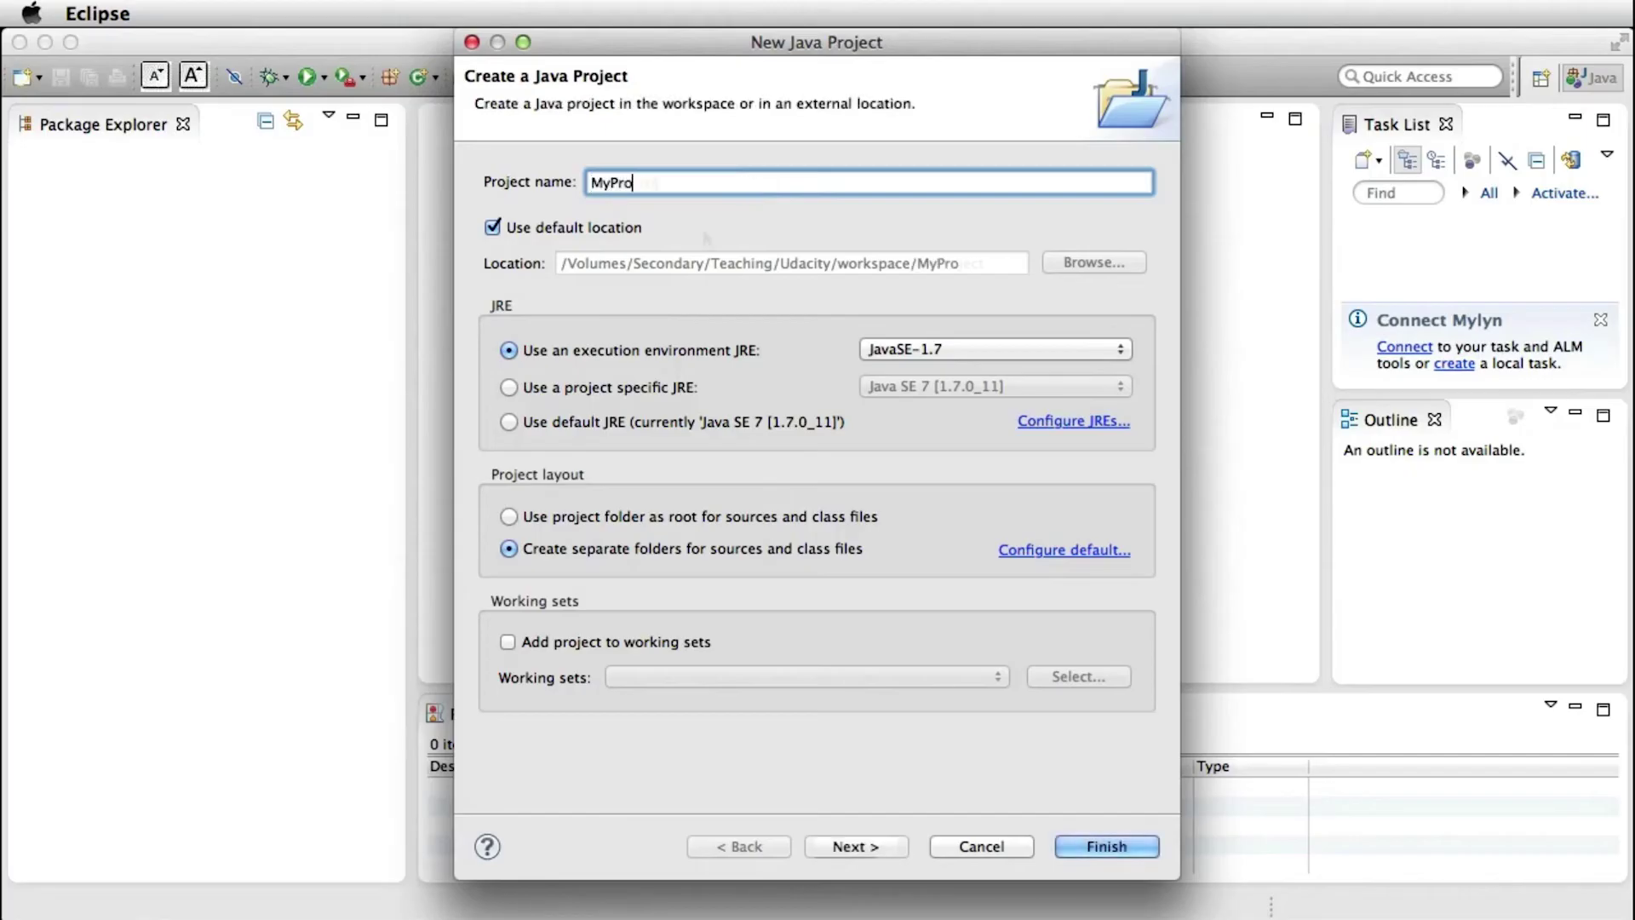
text(ject)
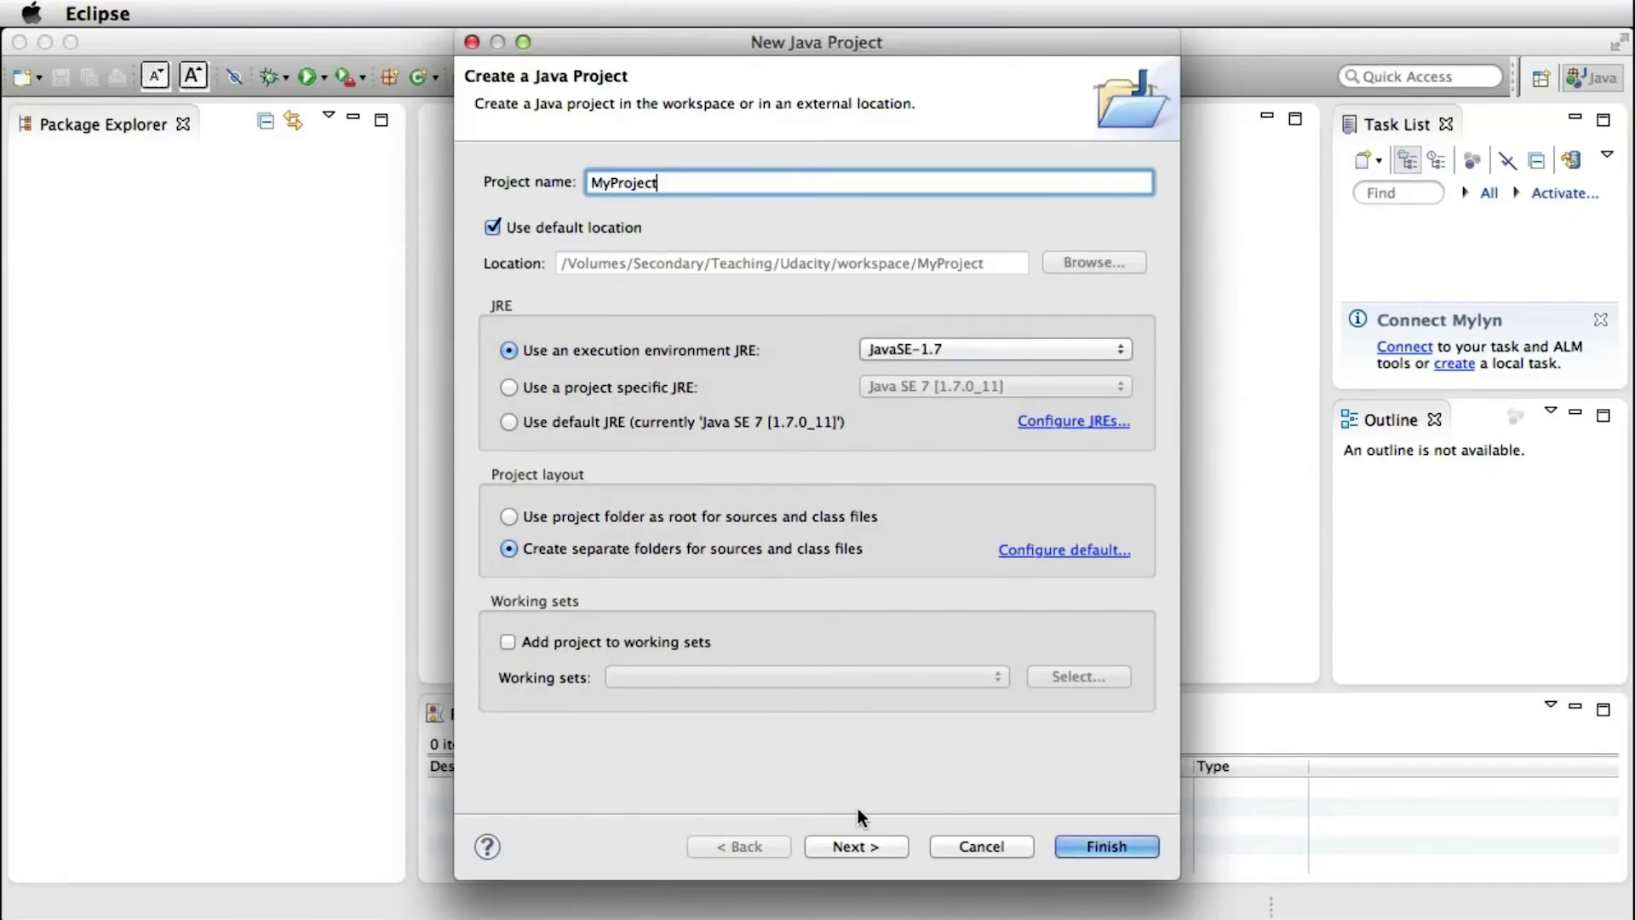
click(856, 847)
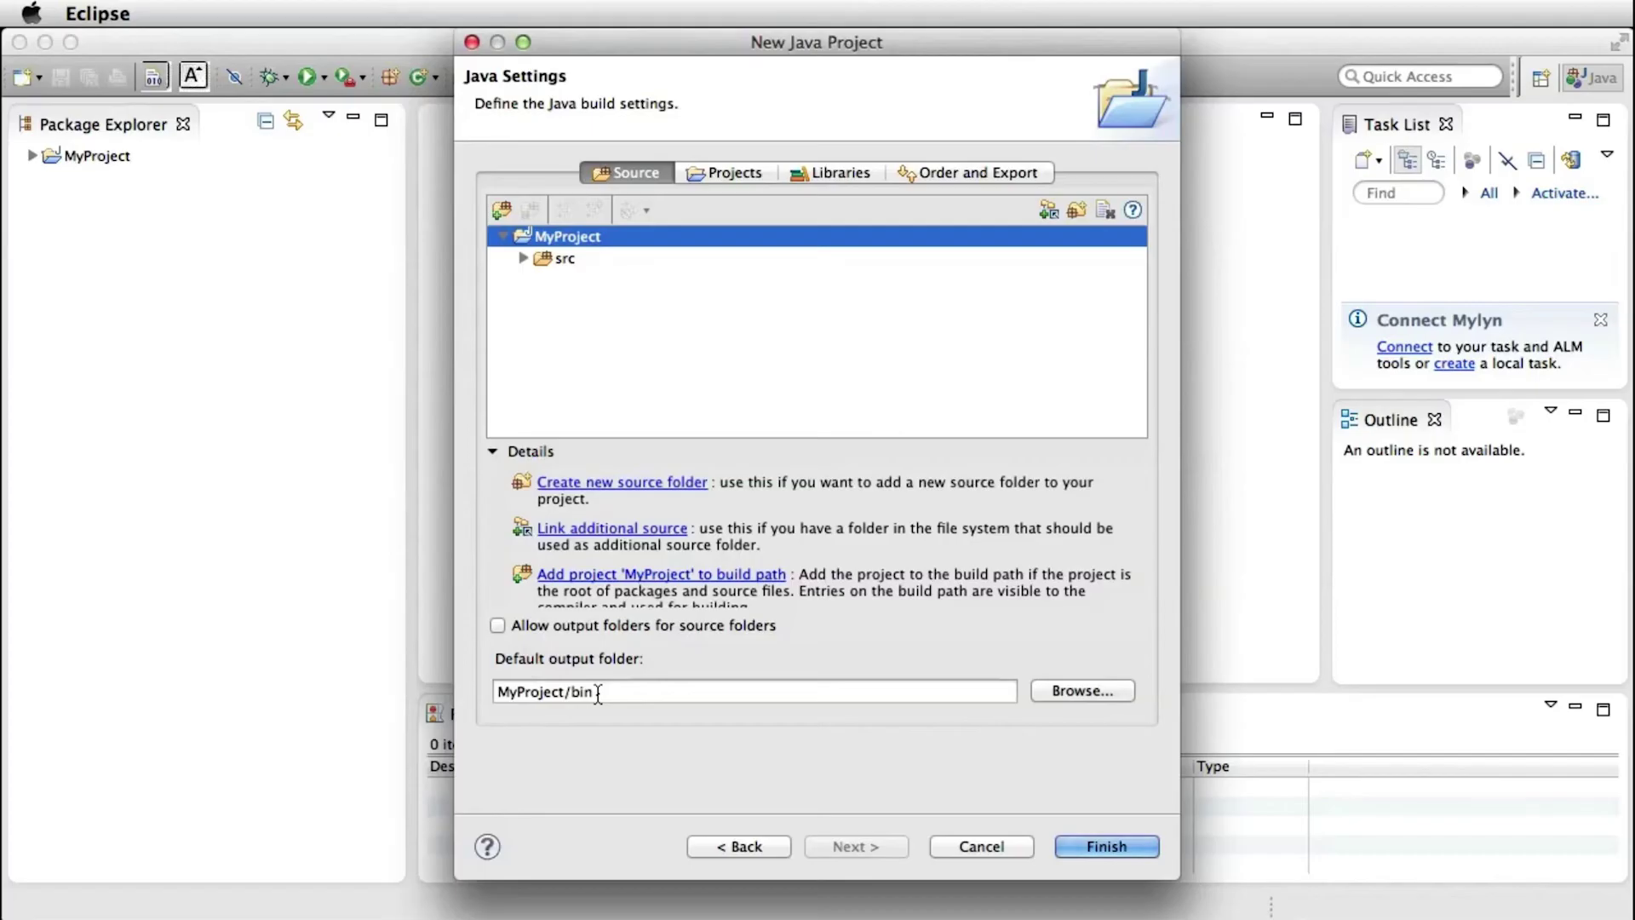
Review the Projects, Libraries and Order and Export build-path tabs, then finish creating MyProject.
click(722, 172)
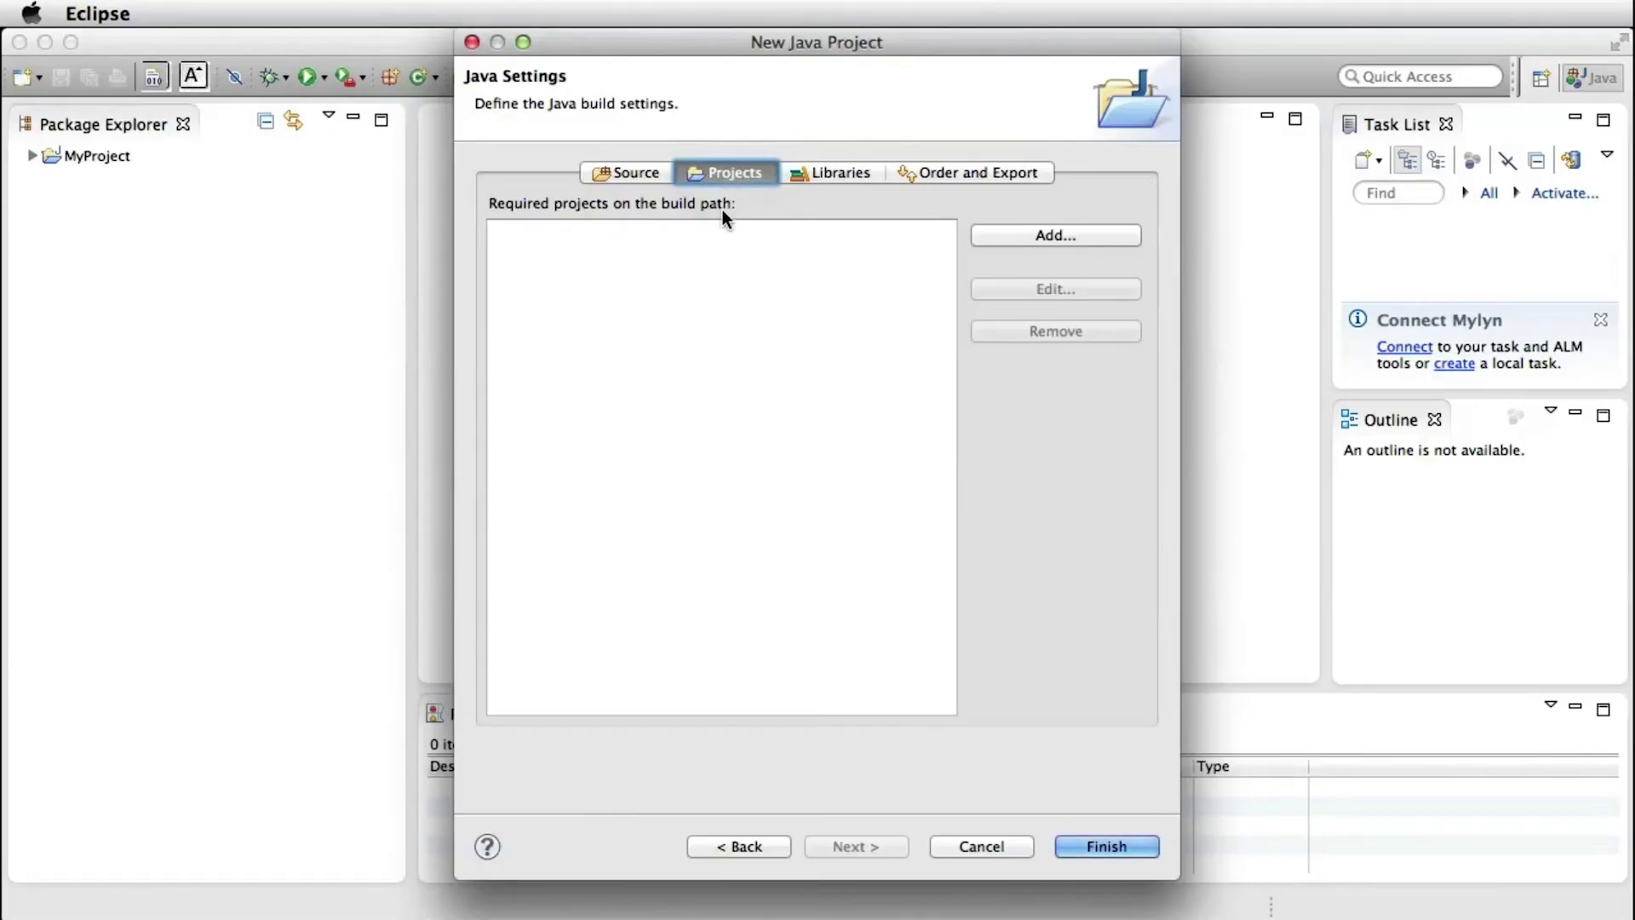
click(822, 175)
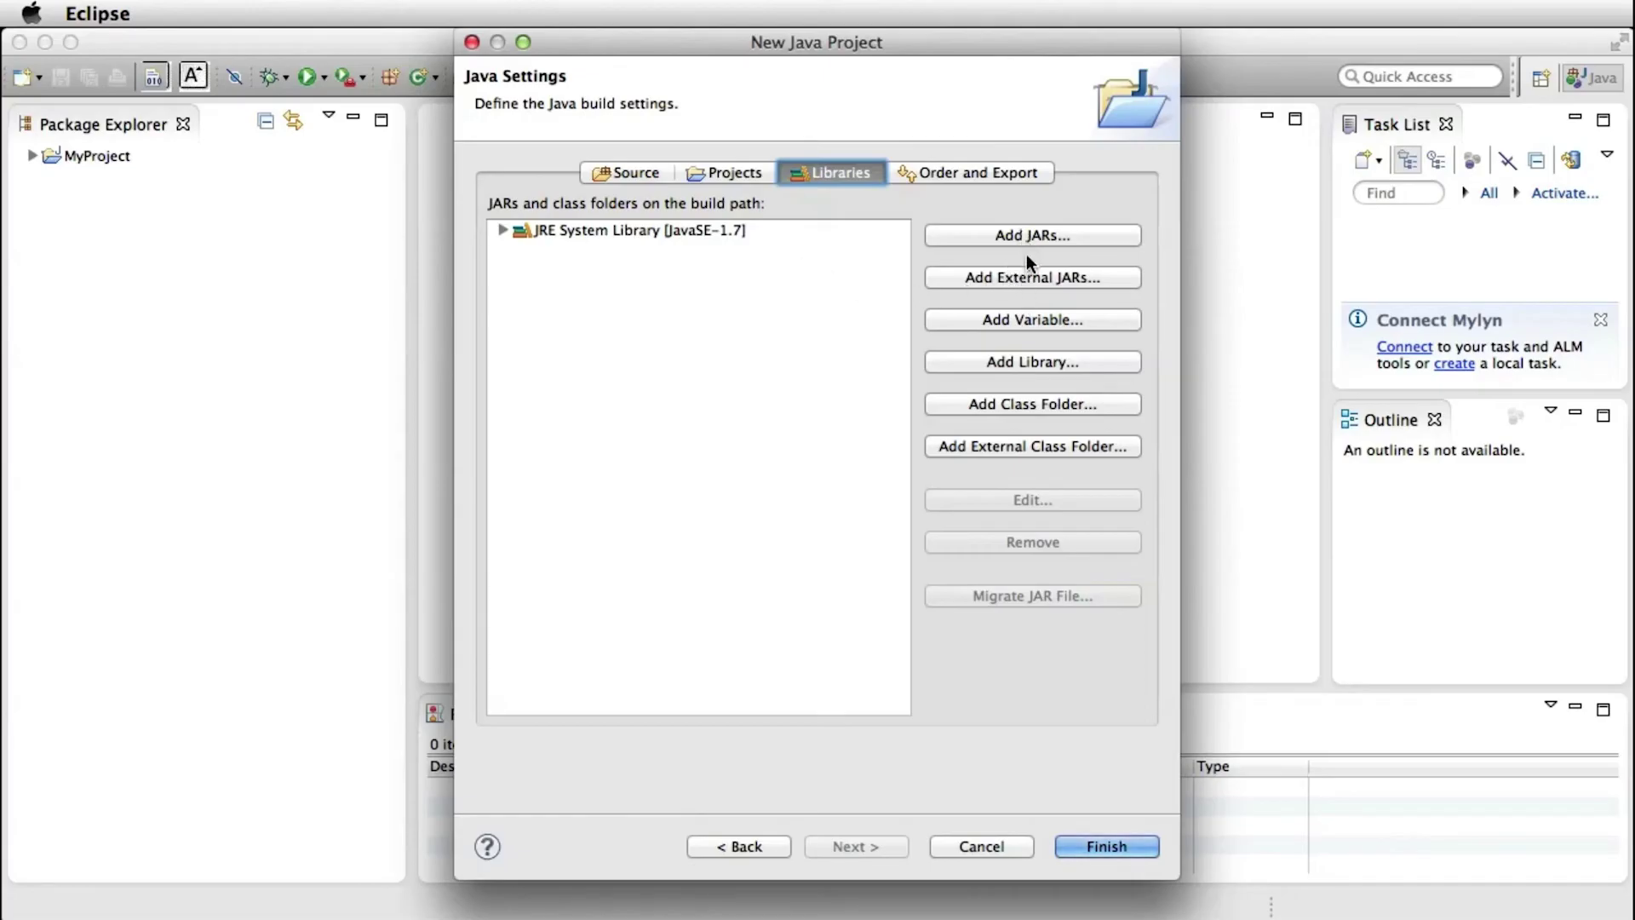
click(980, 173)
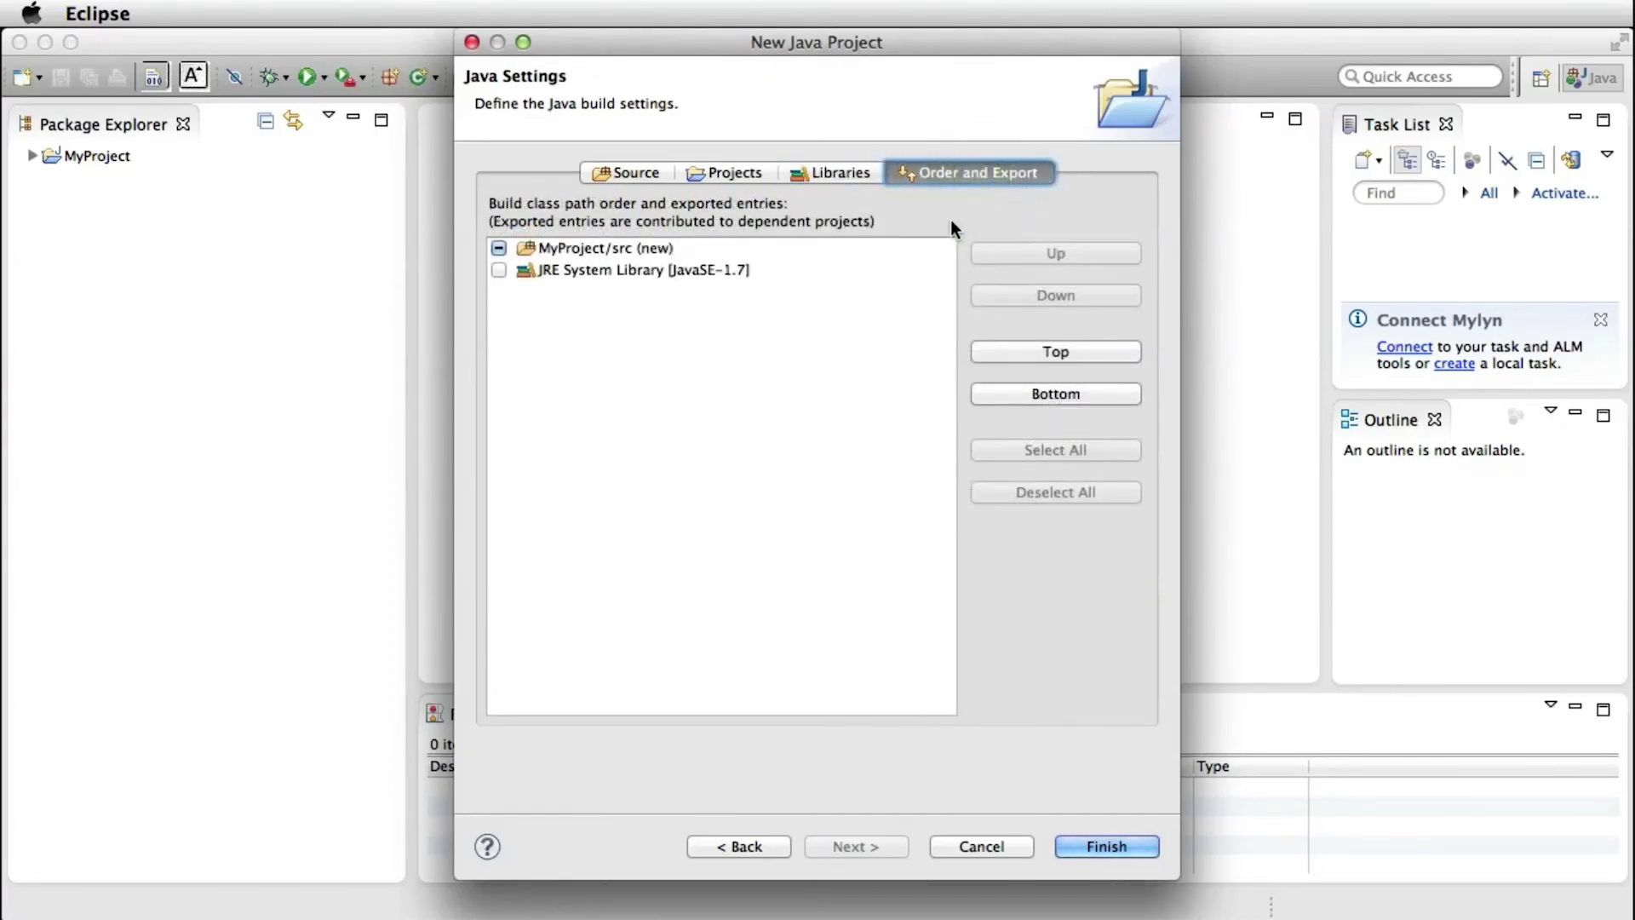
click(1103, 847)
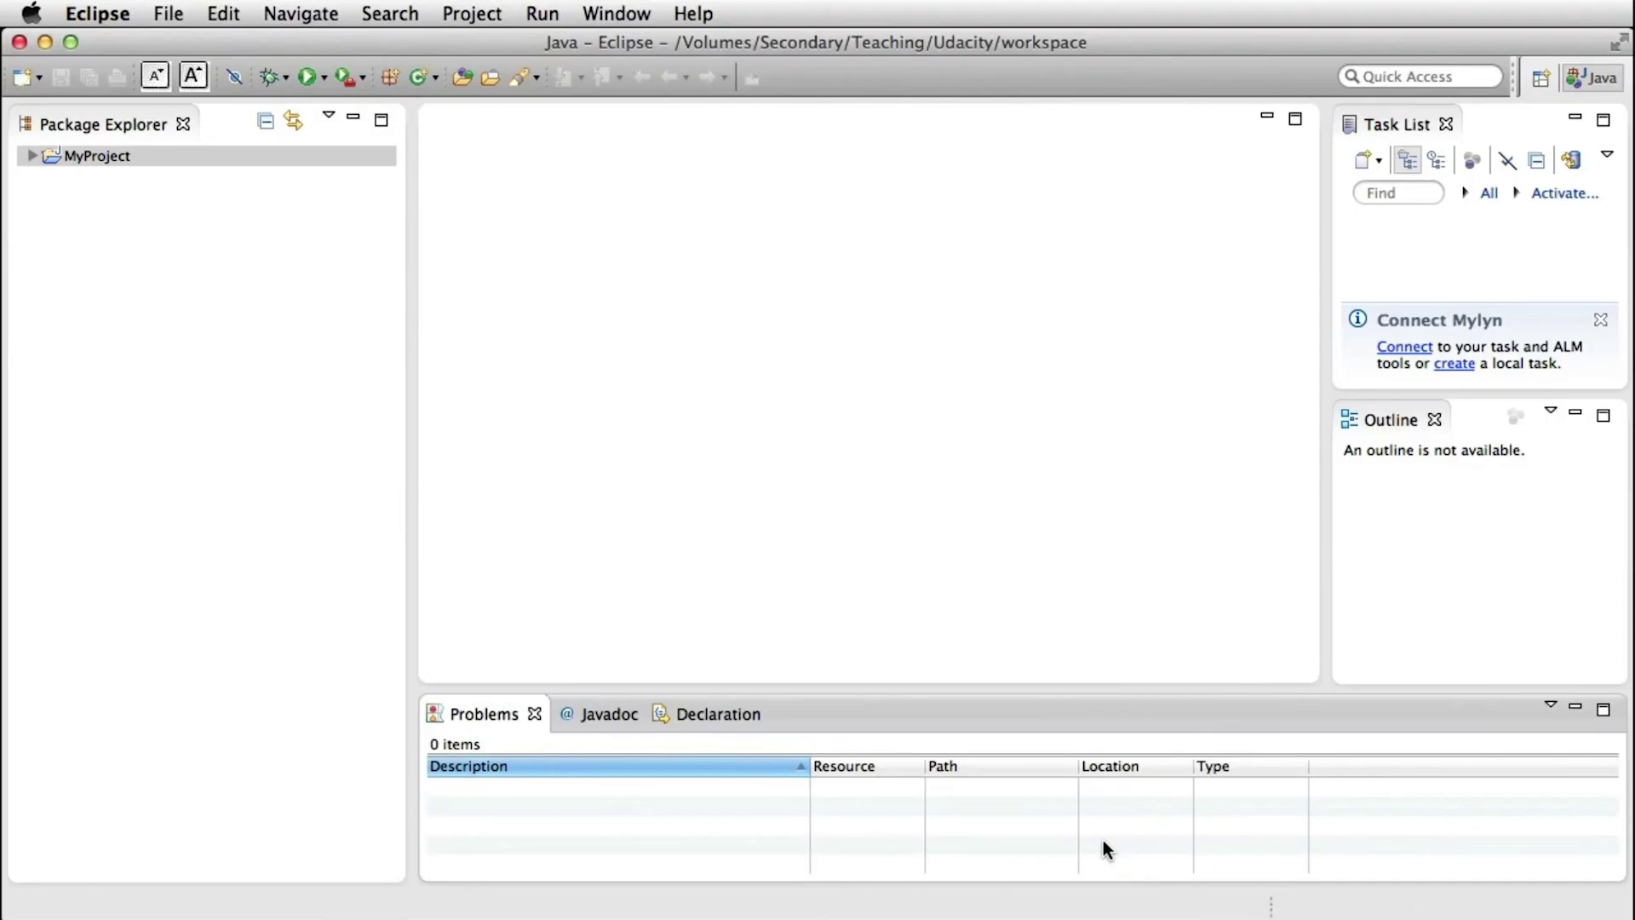
Expand MyProject to reveal src and JRE System Library [JavaSE-1.7], and bring up the terminal.
click(33, 157)
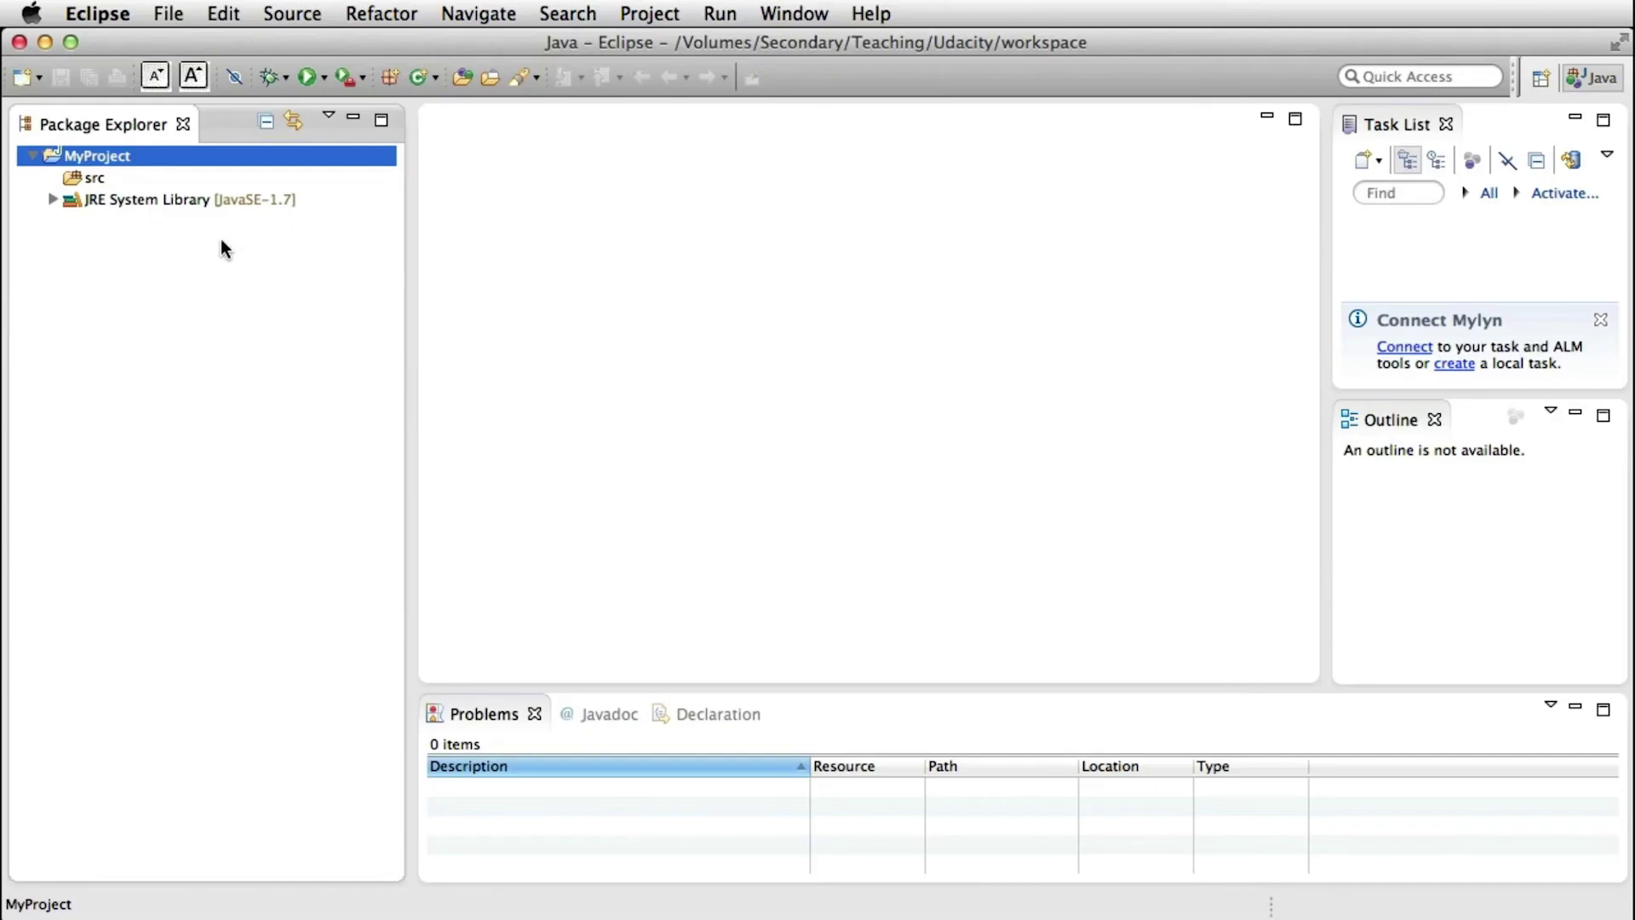
key(alt+space)
Move the terminal over Eclipse, list the workspace, then cd into MyProject and list it.
drag(1289, 539, 647, 128)
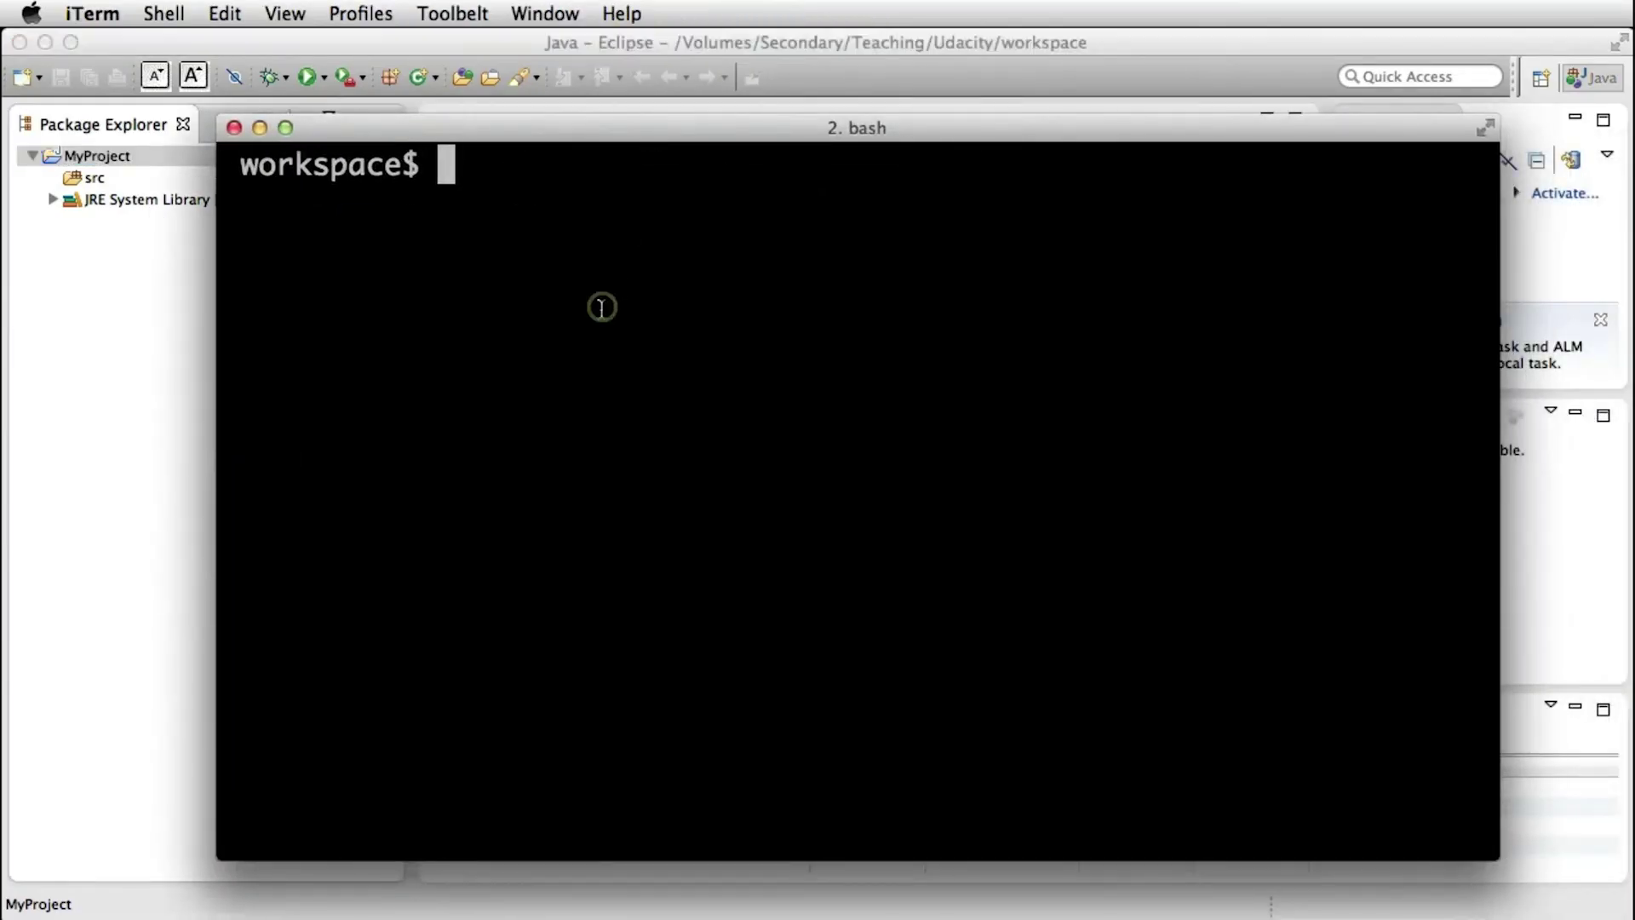
text(ls)
key(Return)
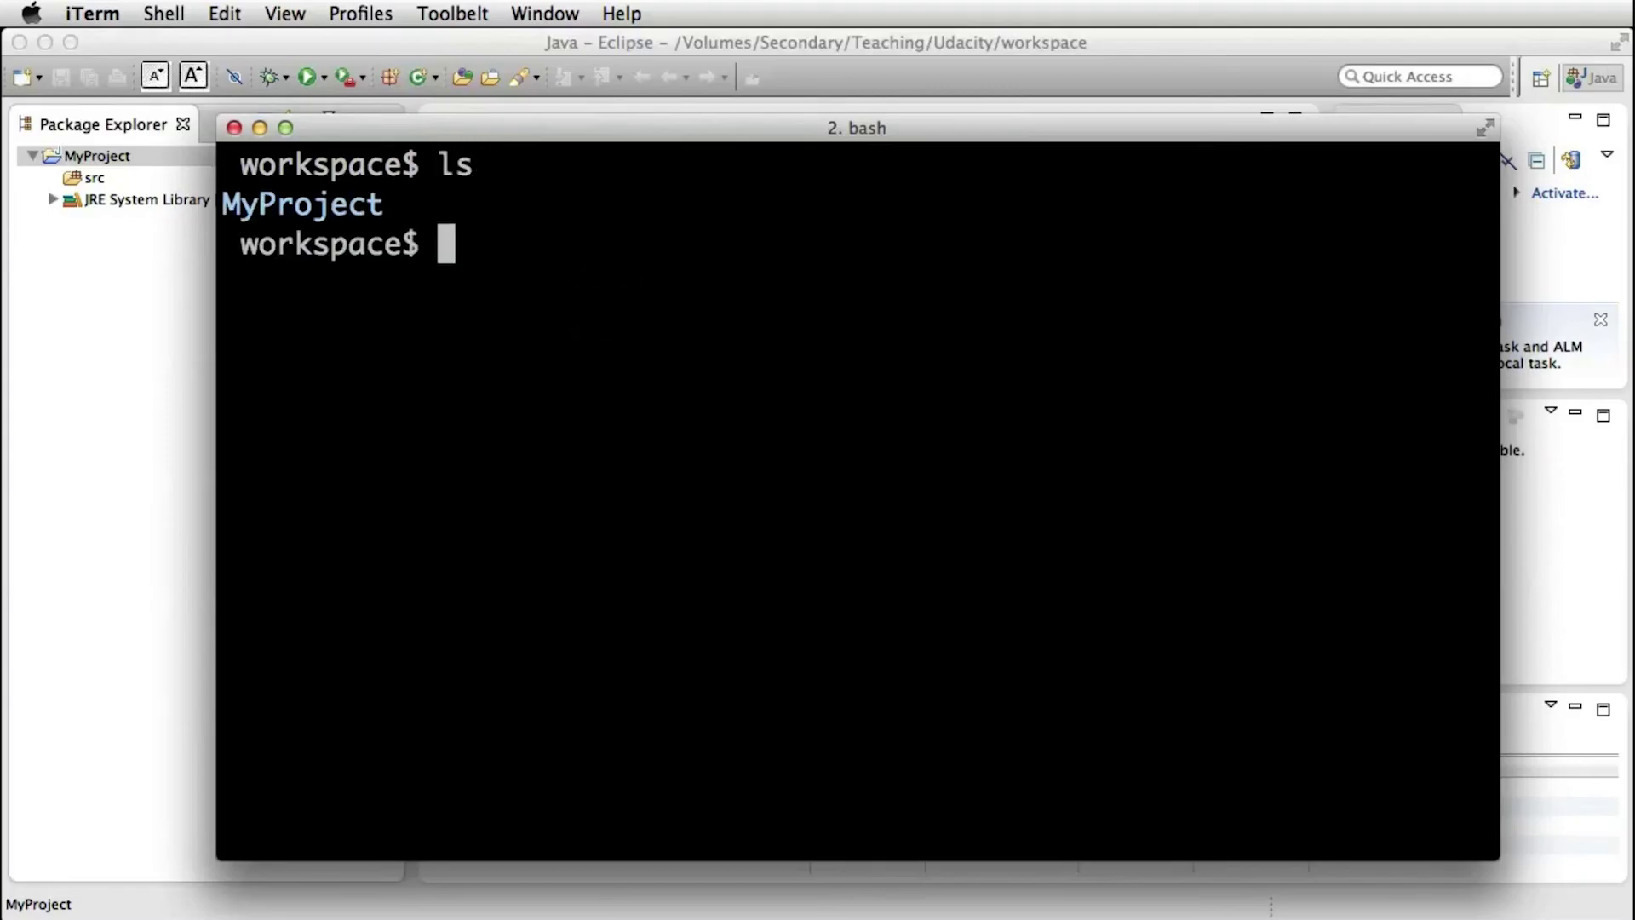
text(cd My)
key(Tab)
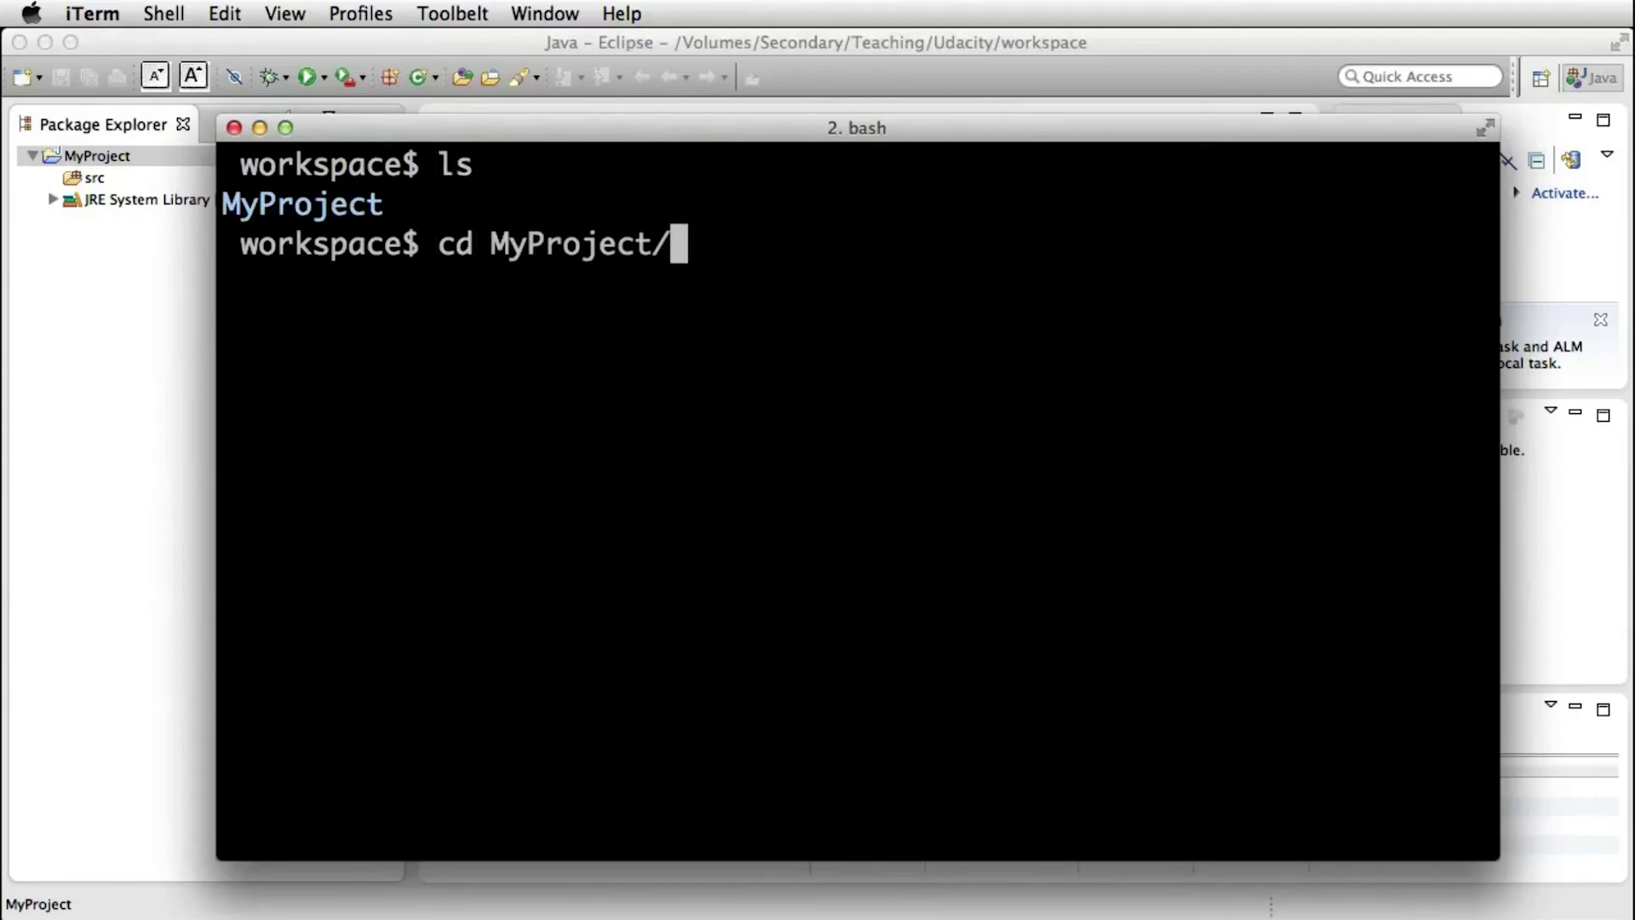
key(Return)
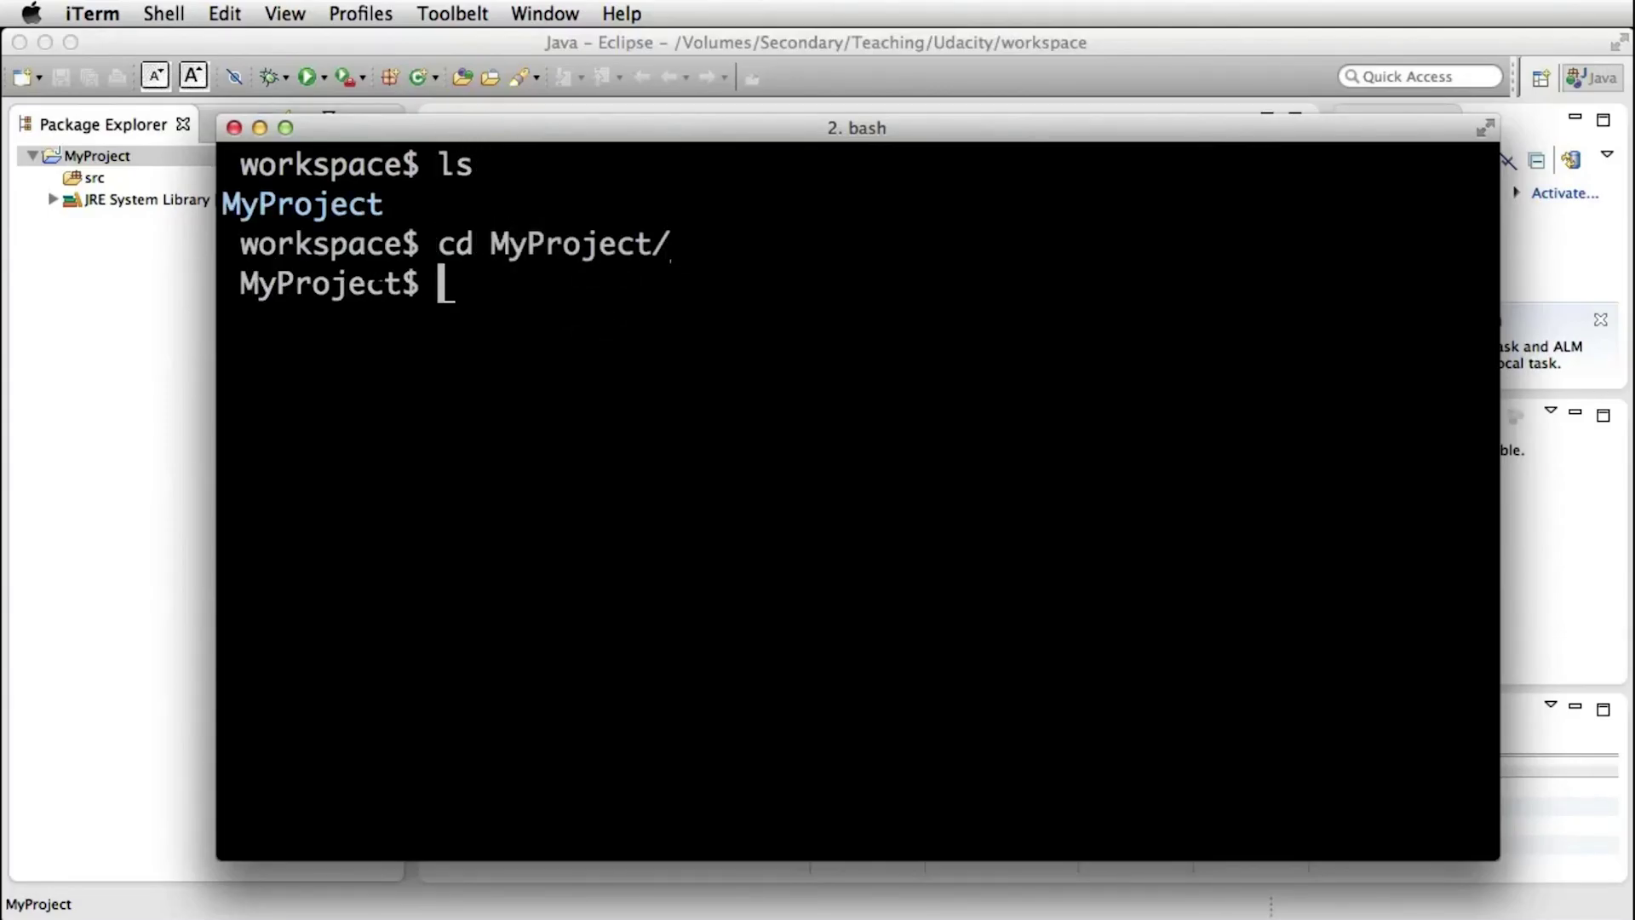
text(ls)
key(Return)
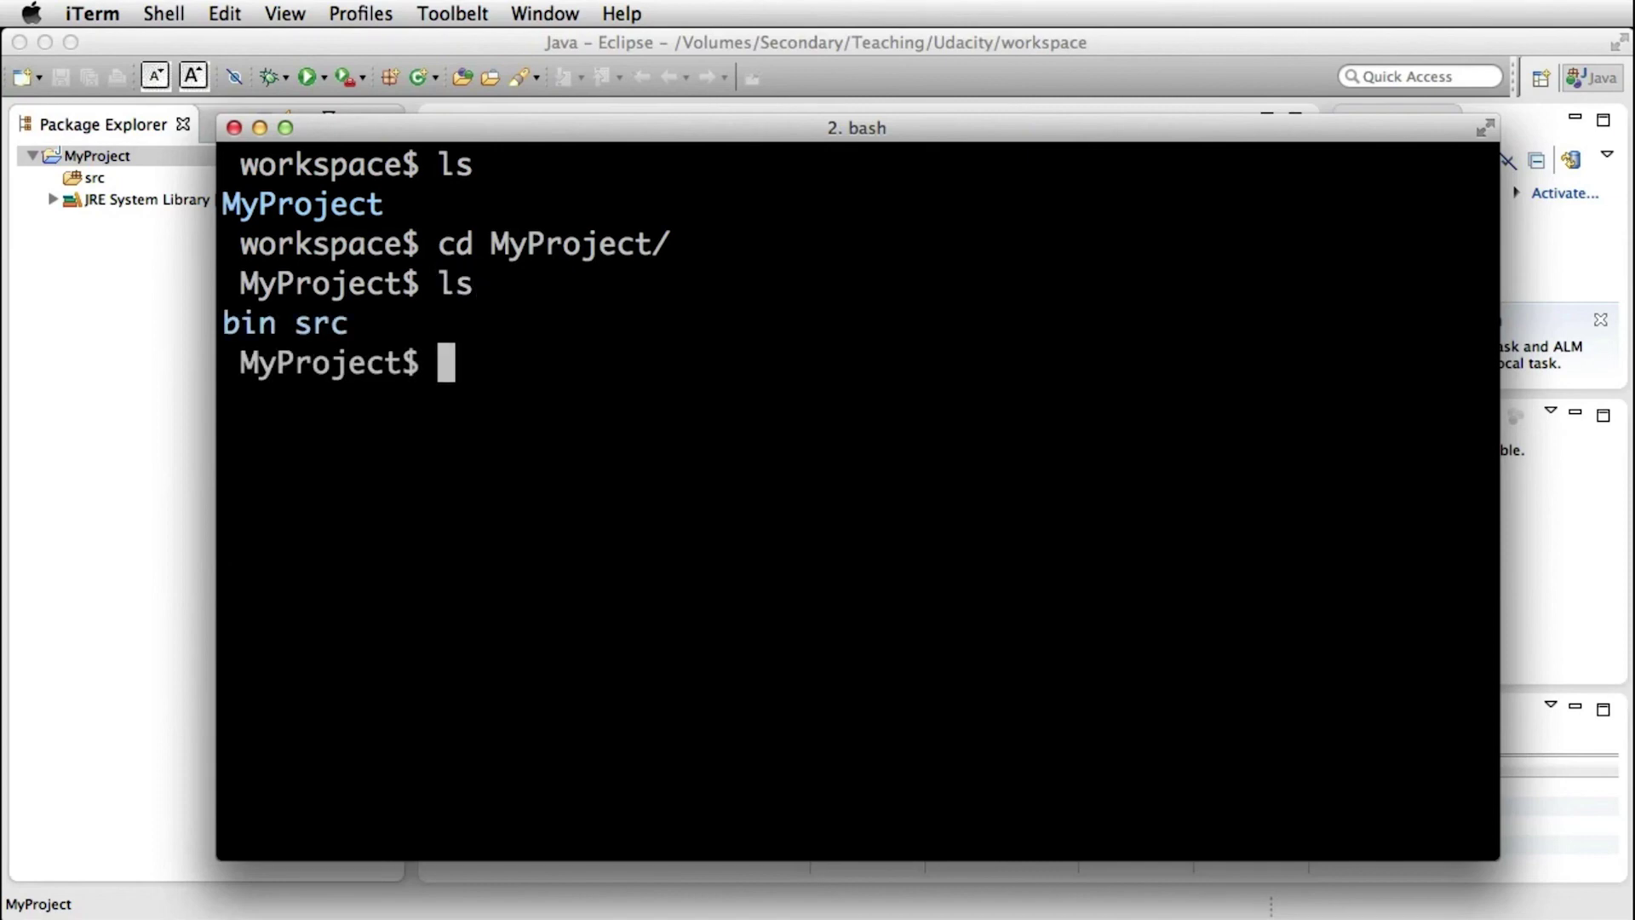